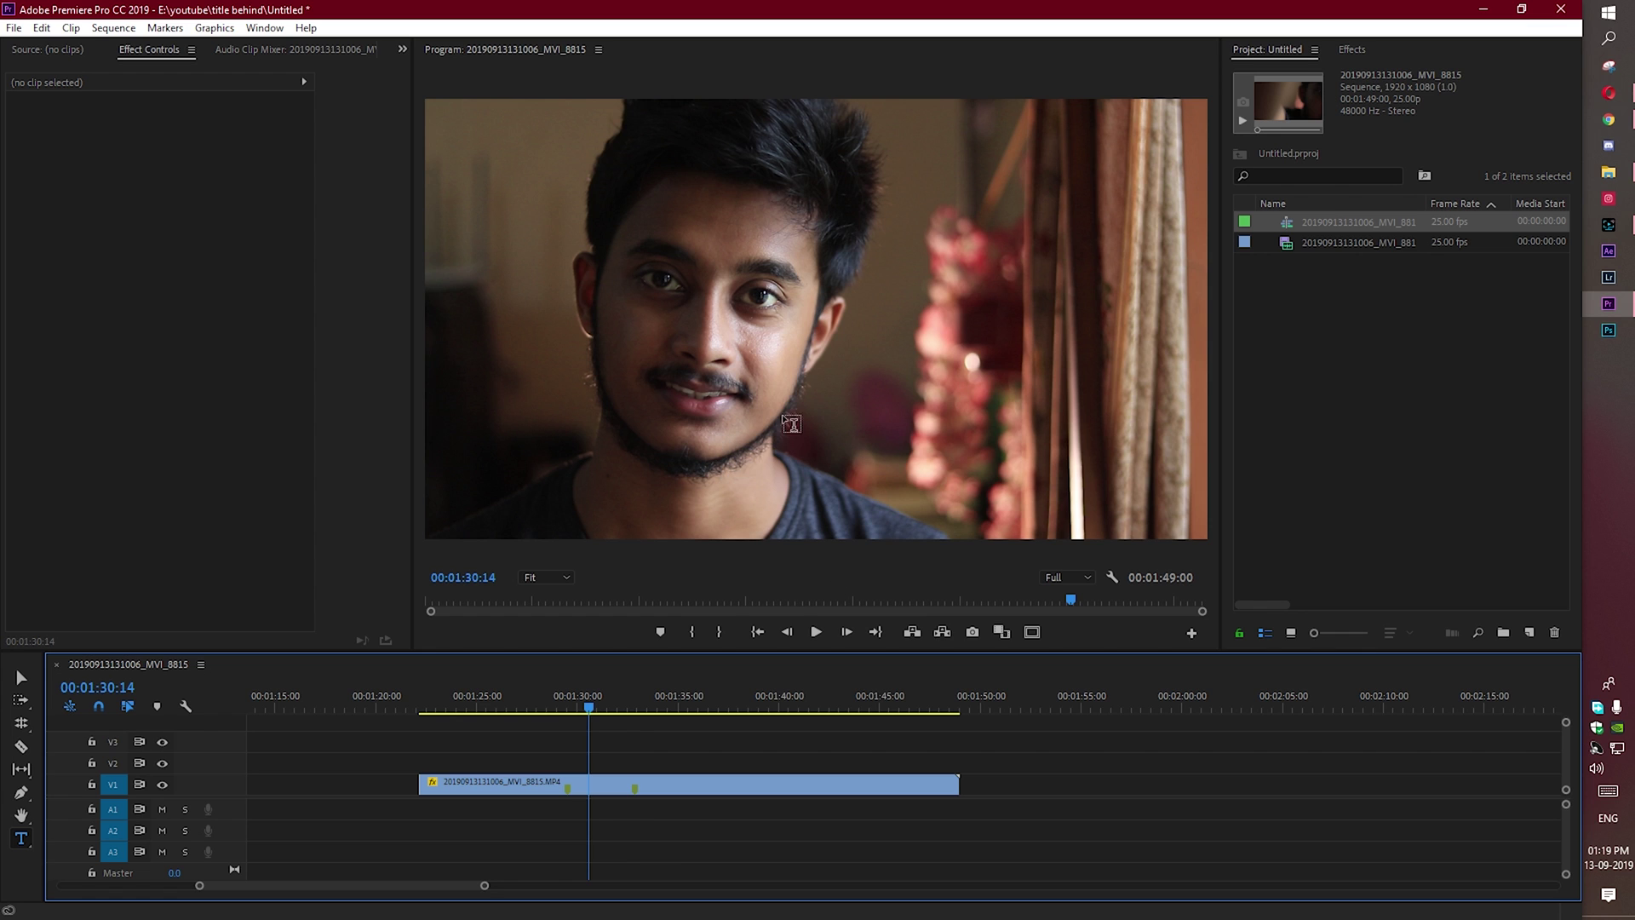
# Step: Type 'Don't Forget to Subscribe' over the speaker, scale it to 63 and place it at 1030, 873
pyautogui.click(851, 374)
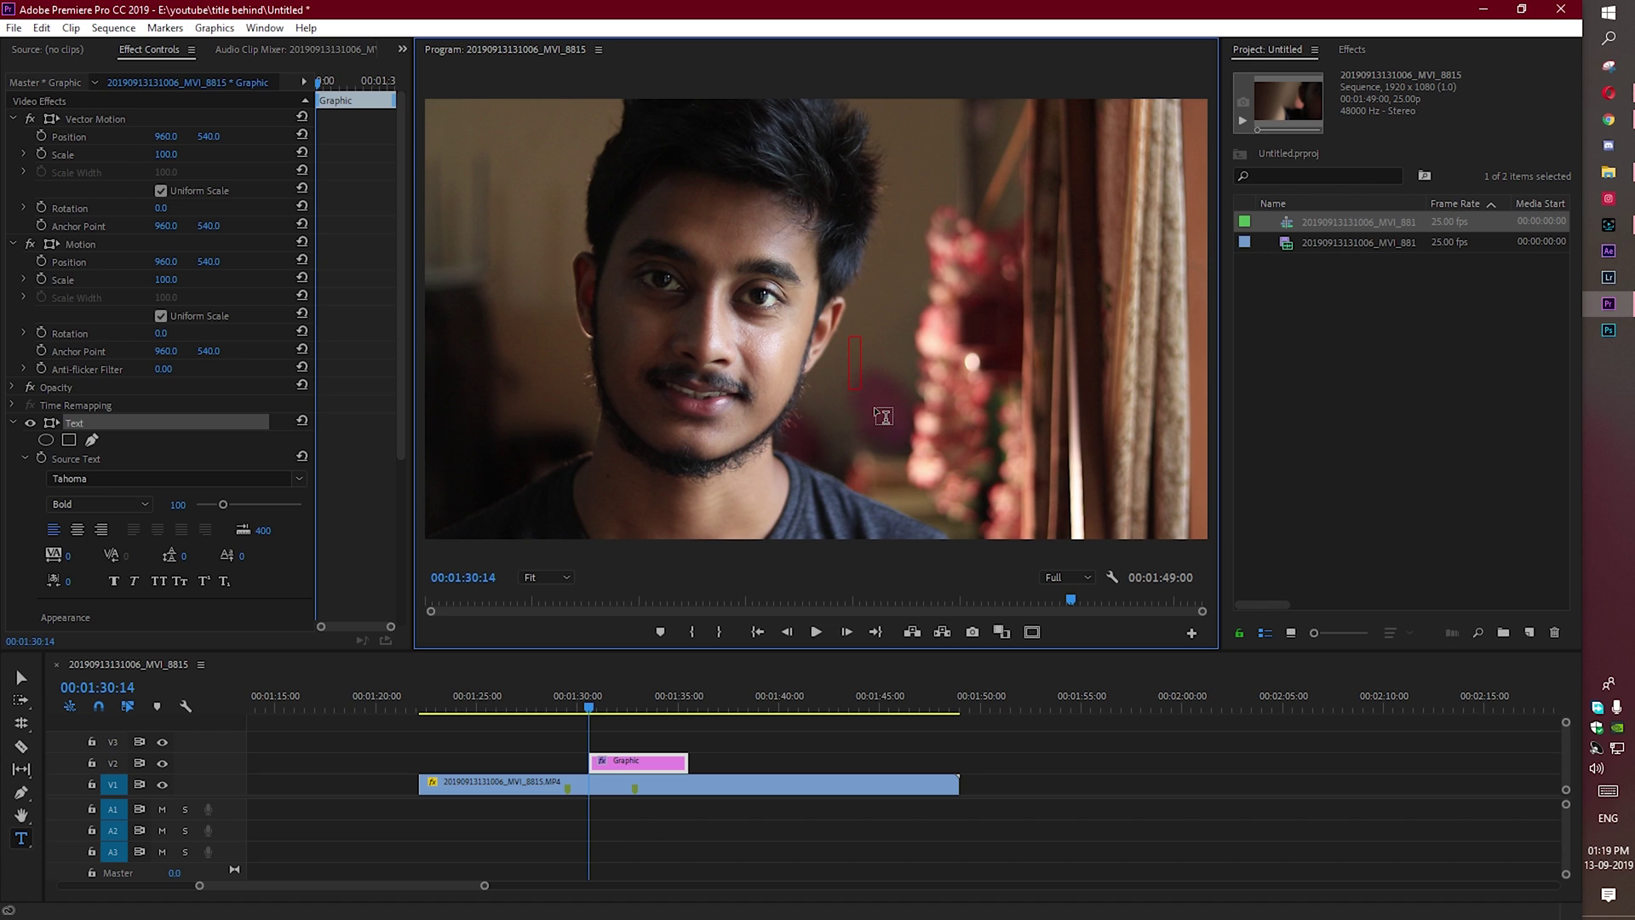
pyautogui.write('Do')
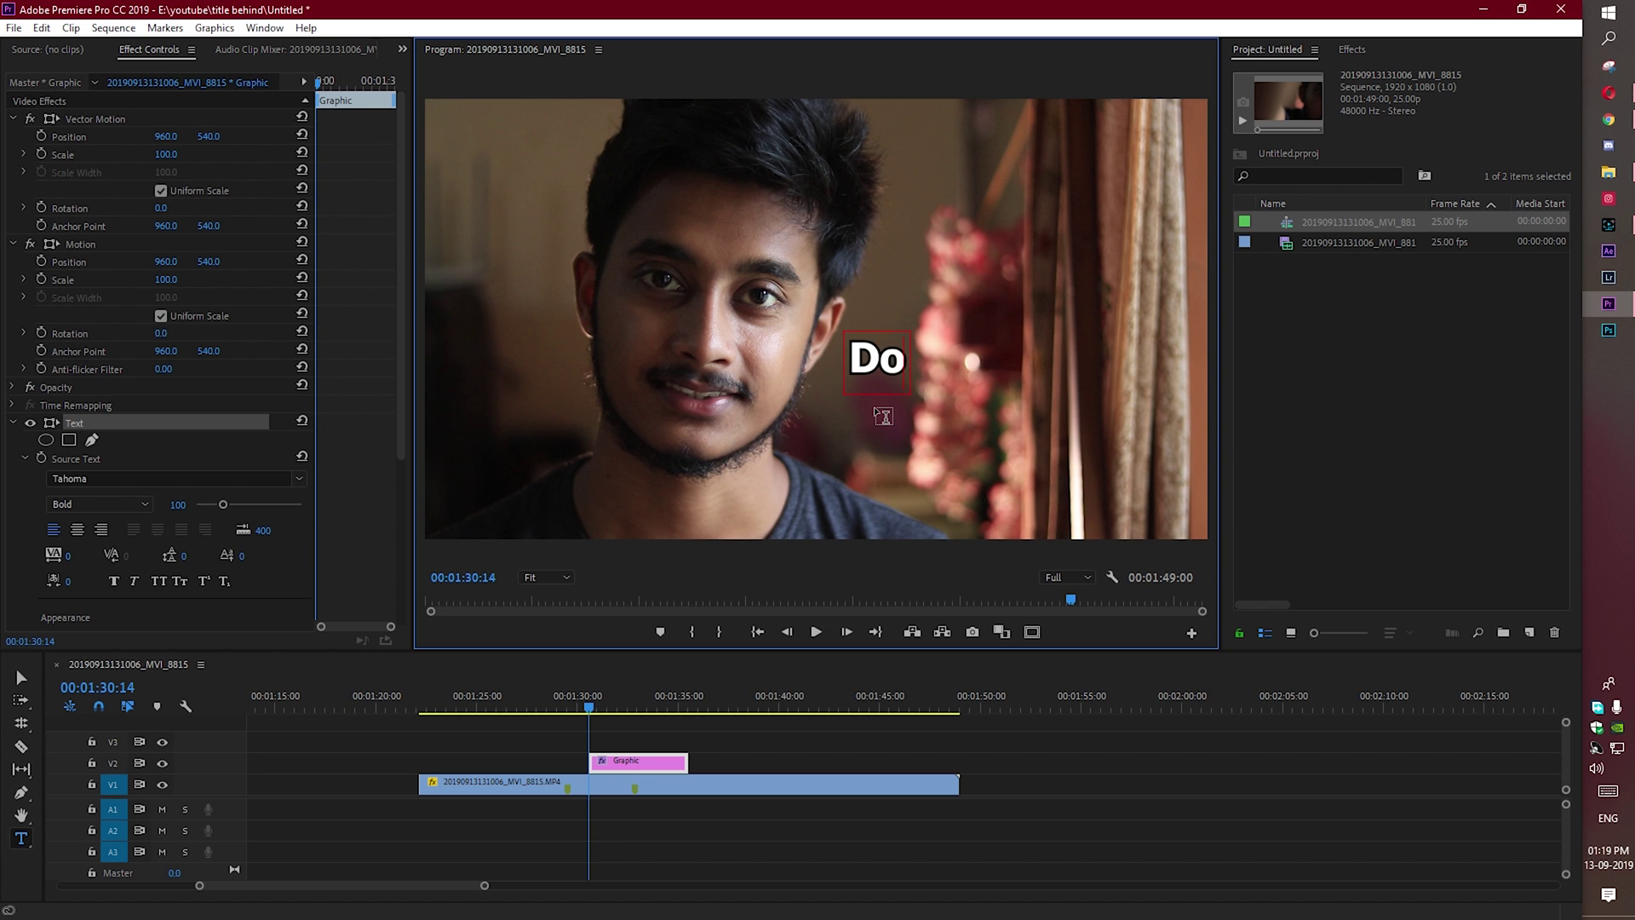
pyautogui.write("n't Forget")
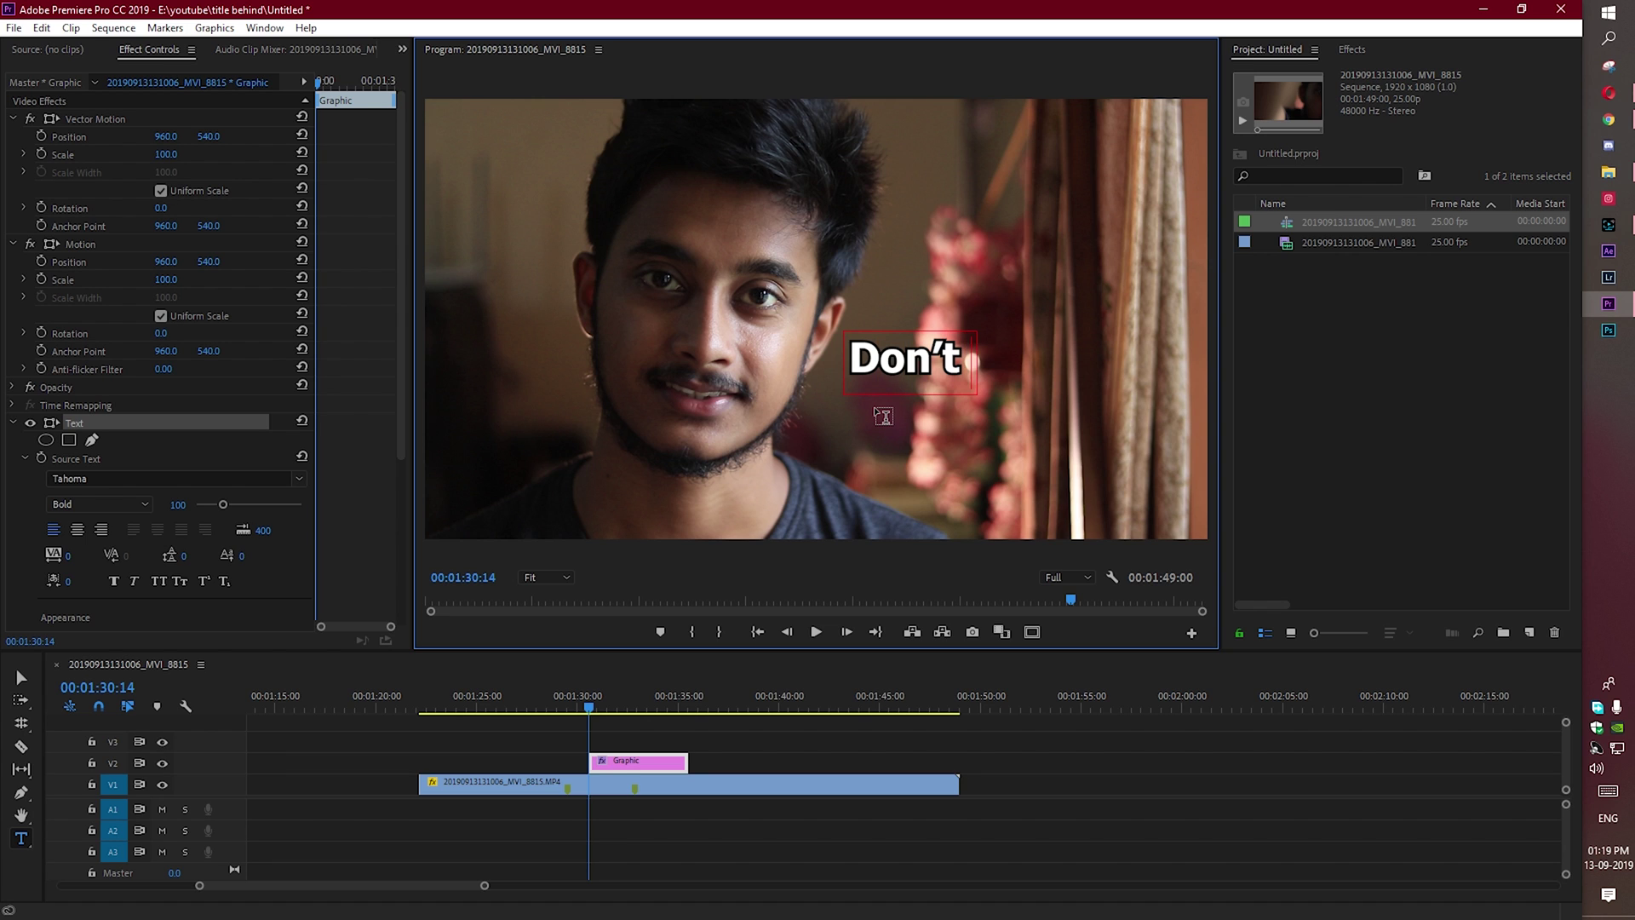
pyautogui.write(' to')
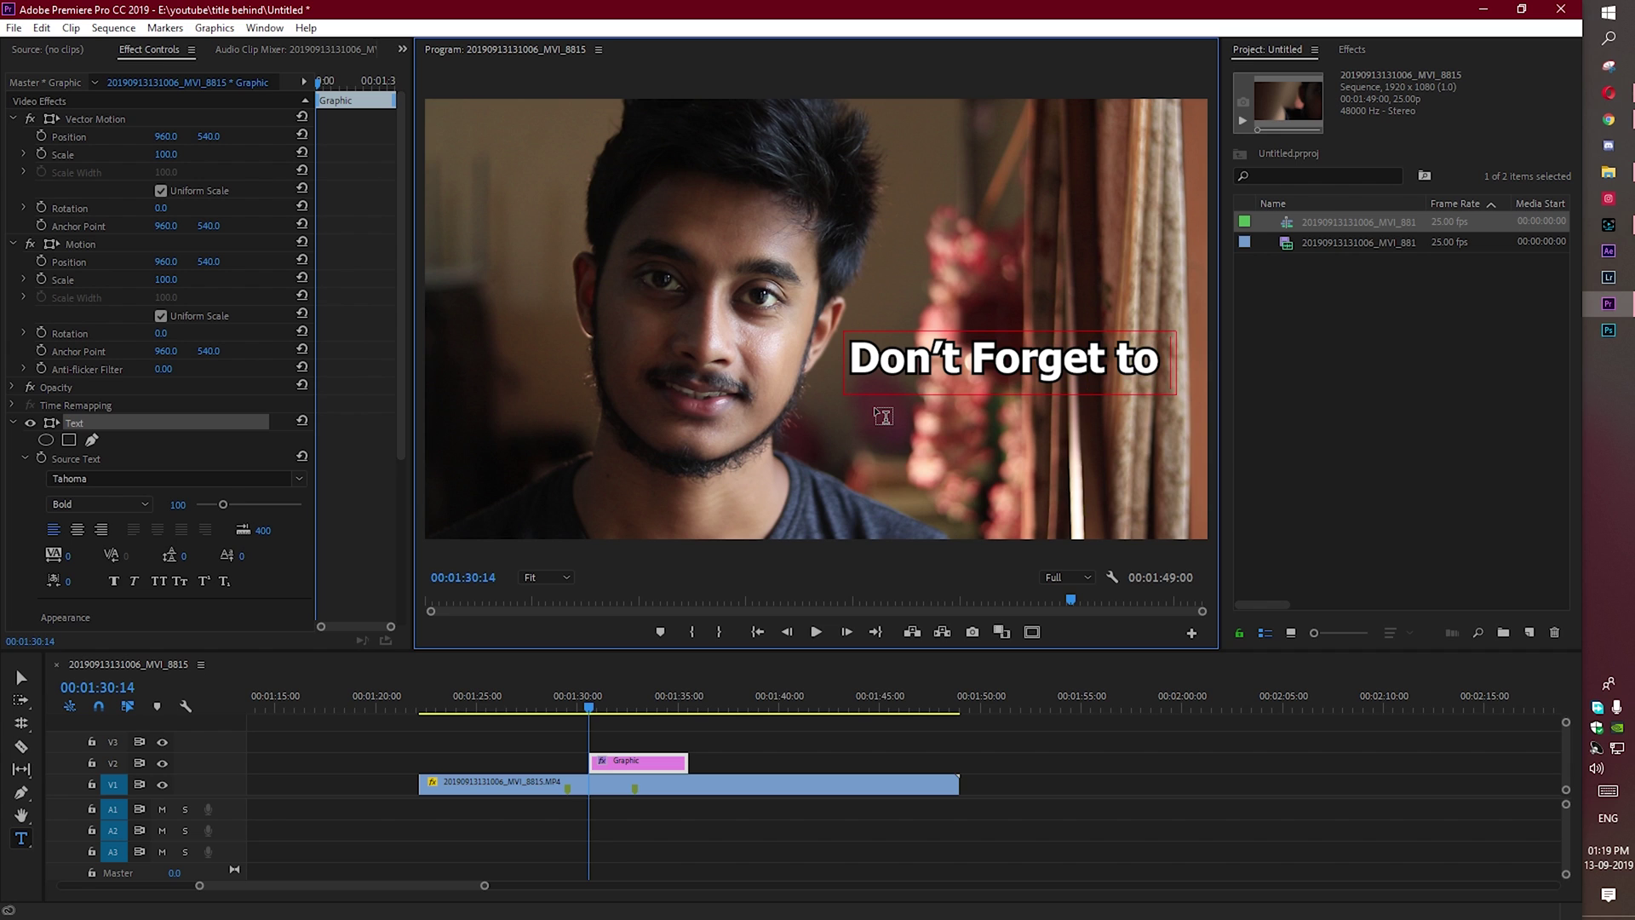
pyautogui.write(' Su')
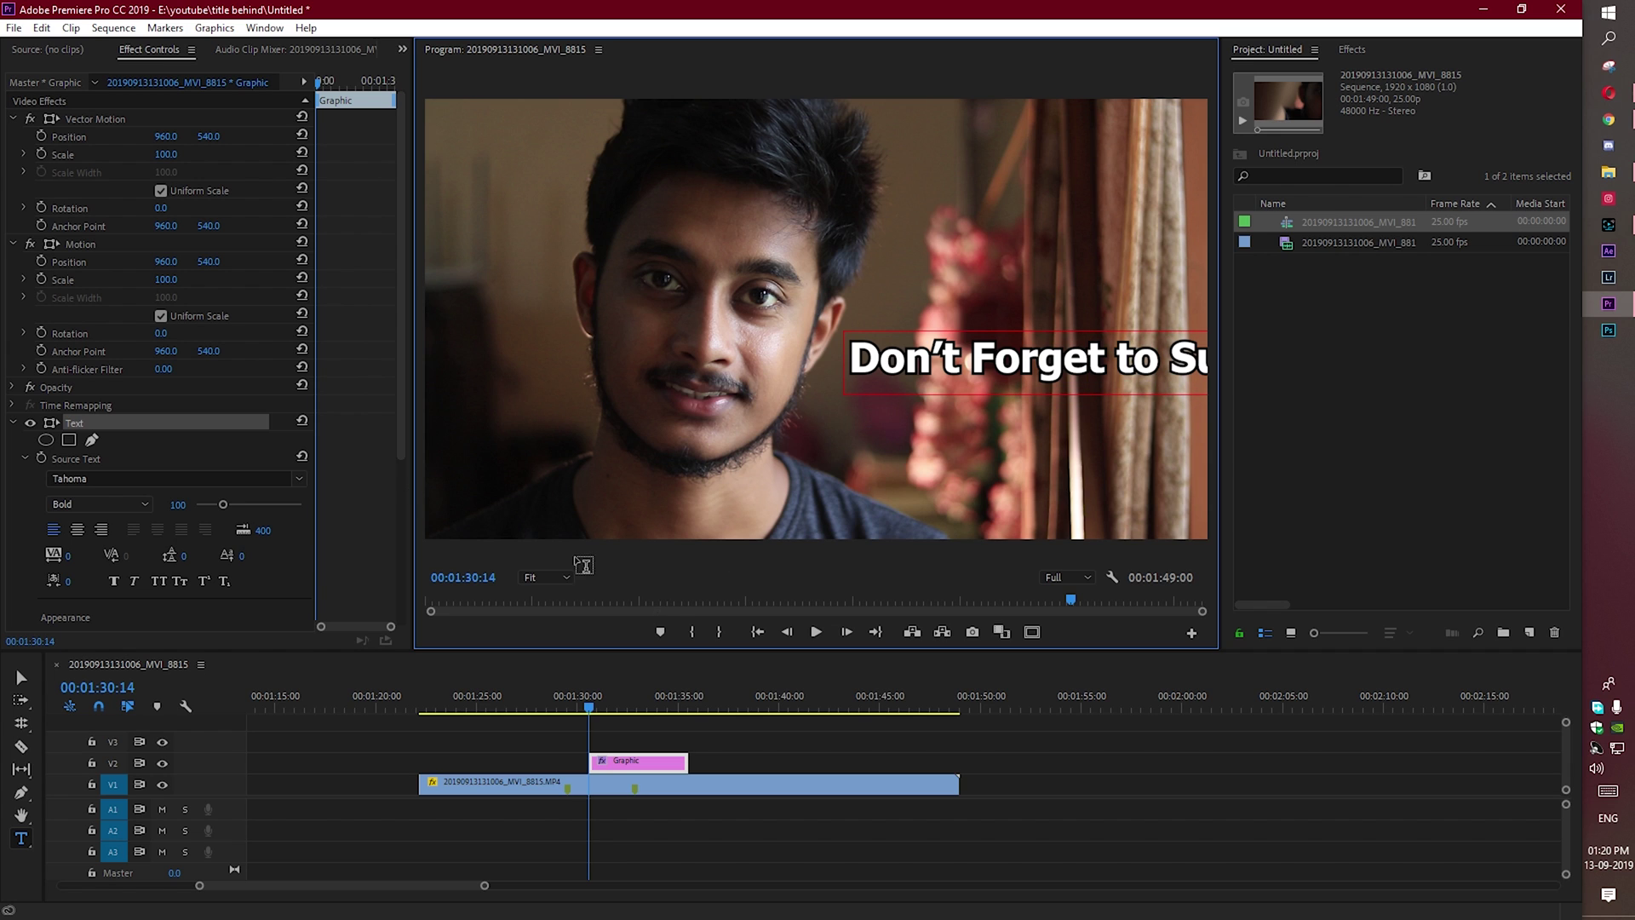
pyautogui.moveTo(174, 153); pyautogui.dragTo(233, 136)
pyautogui.click(579, 718)
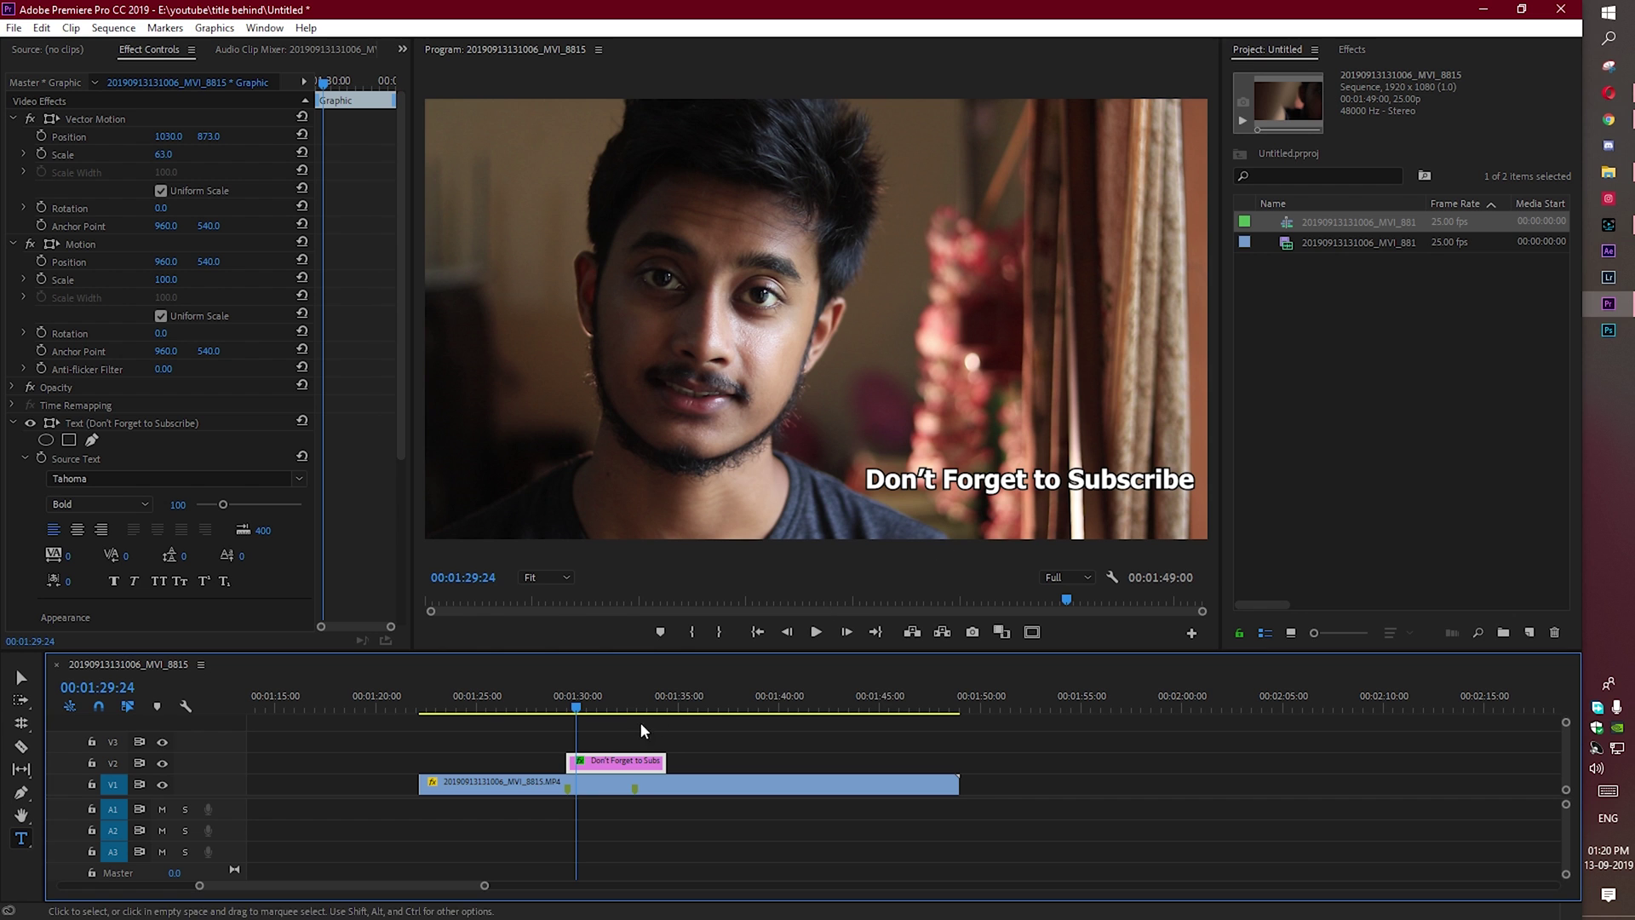
# Step: Preview the title, start the title clip slightly earlier, and select it at its start
pyautogui.moveTo(565, 705); pyautogui.dragTo(632, 712)
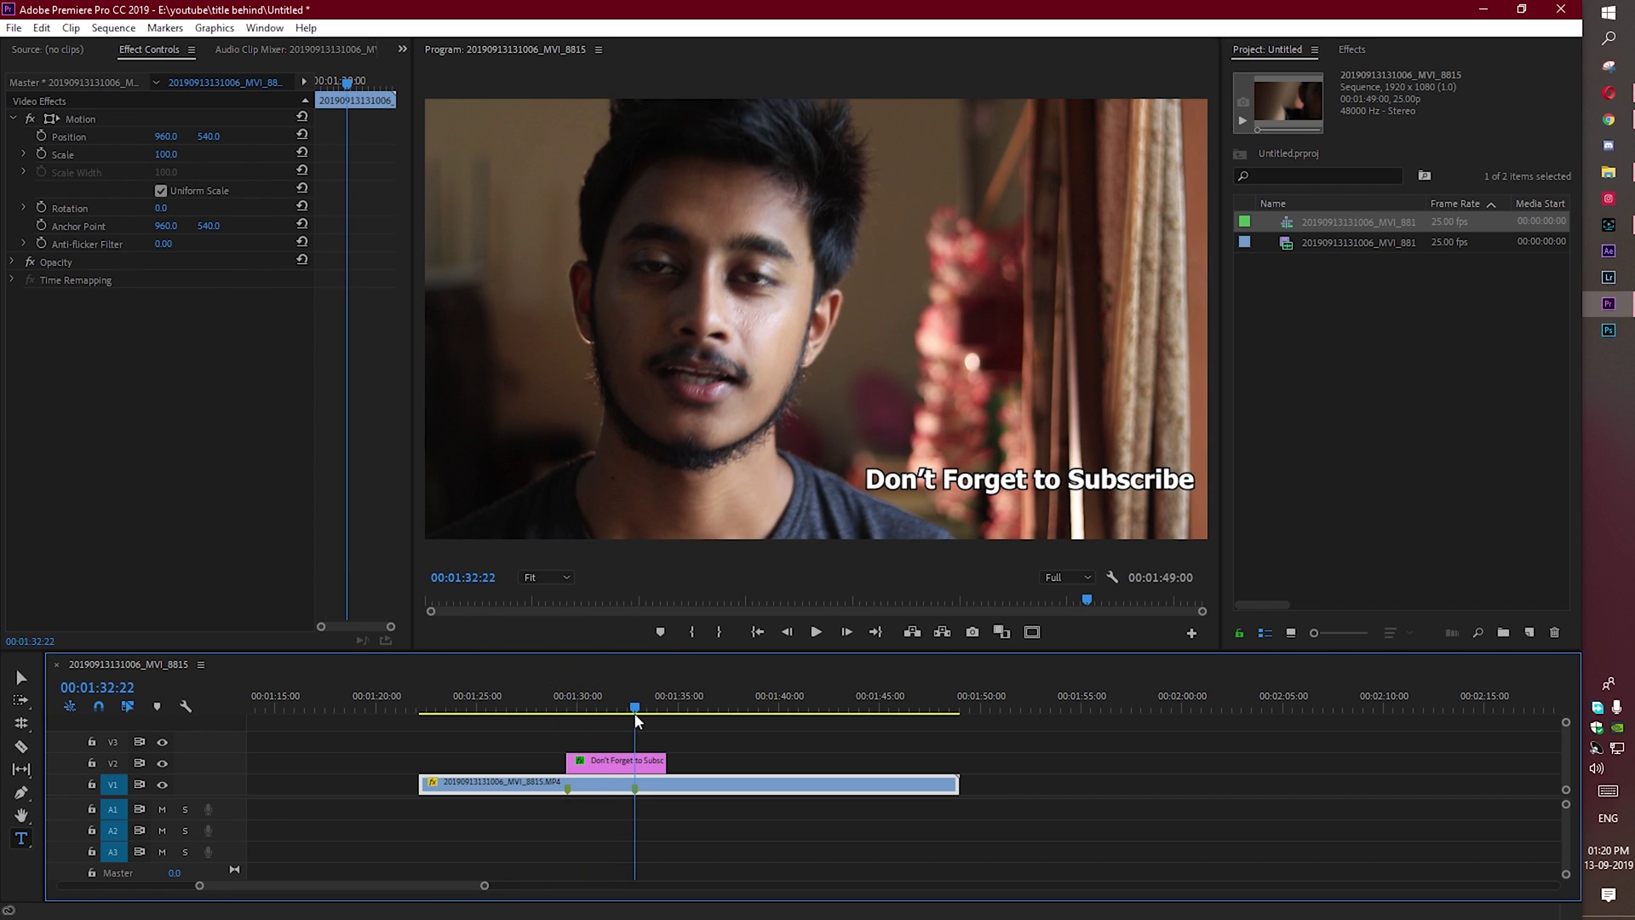
pyautogui.moveTo(567, 760); pyautogui.dragTo(564, 714)
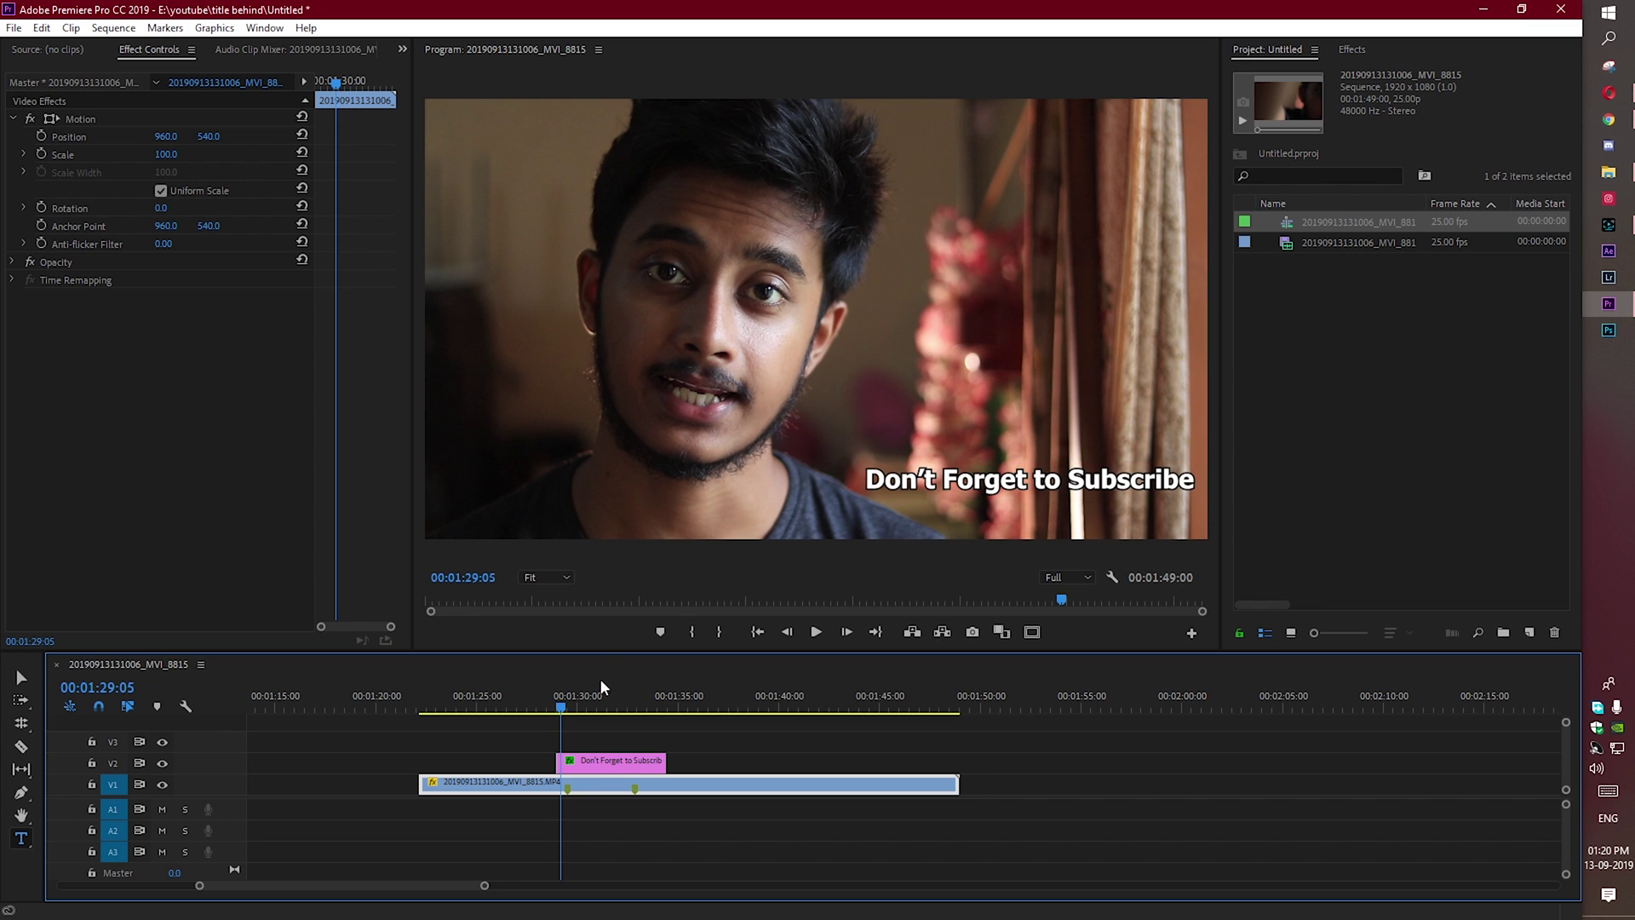
pyautogui.click(586, 761)
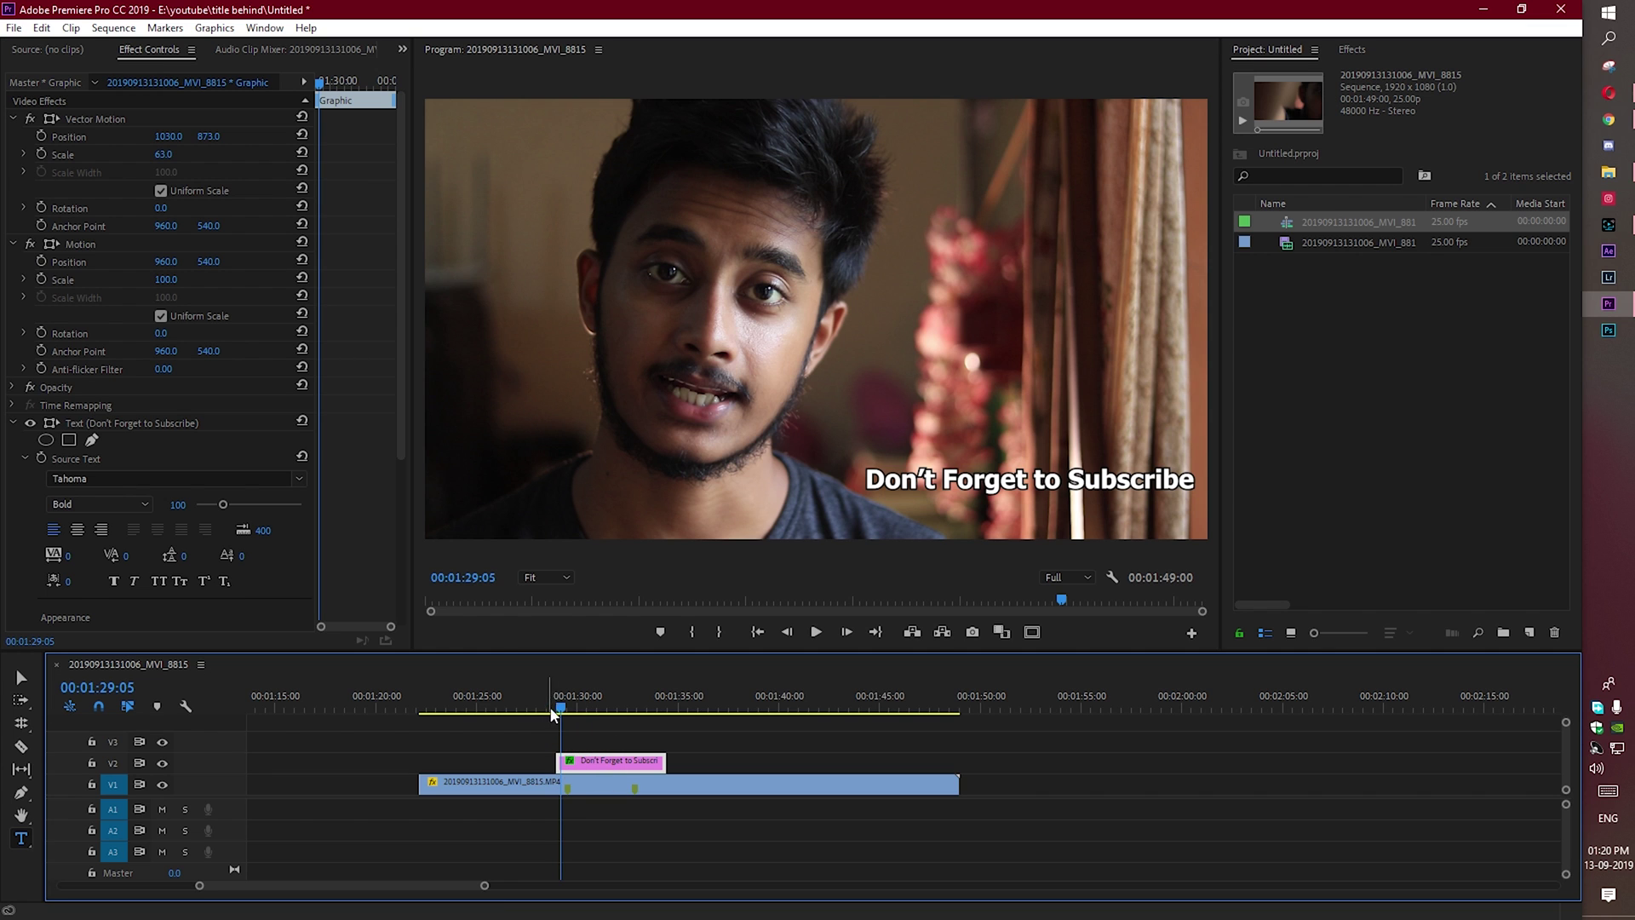
pyautogui.moveTo(561, 711); pyautogui.dragTo(554, 711)
pyautogui.moveTo(171, 144)
pyautogui.mouseDown()
pyautogui.moveTo(153, 143)
pyautogui.moveTo(175, 141)
pyautogui.mouseUp()
pyautogui.hotkey('ctrl', 'z')
pyautogui.click(650, 764)
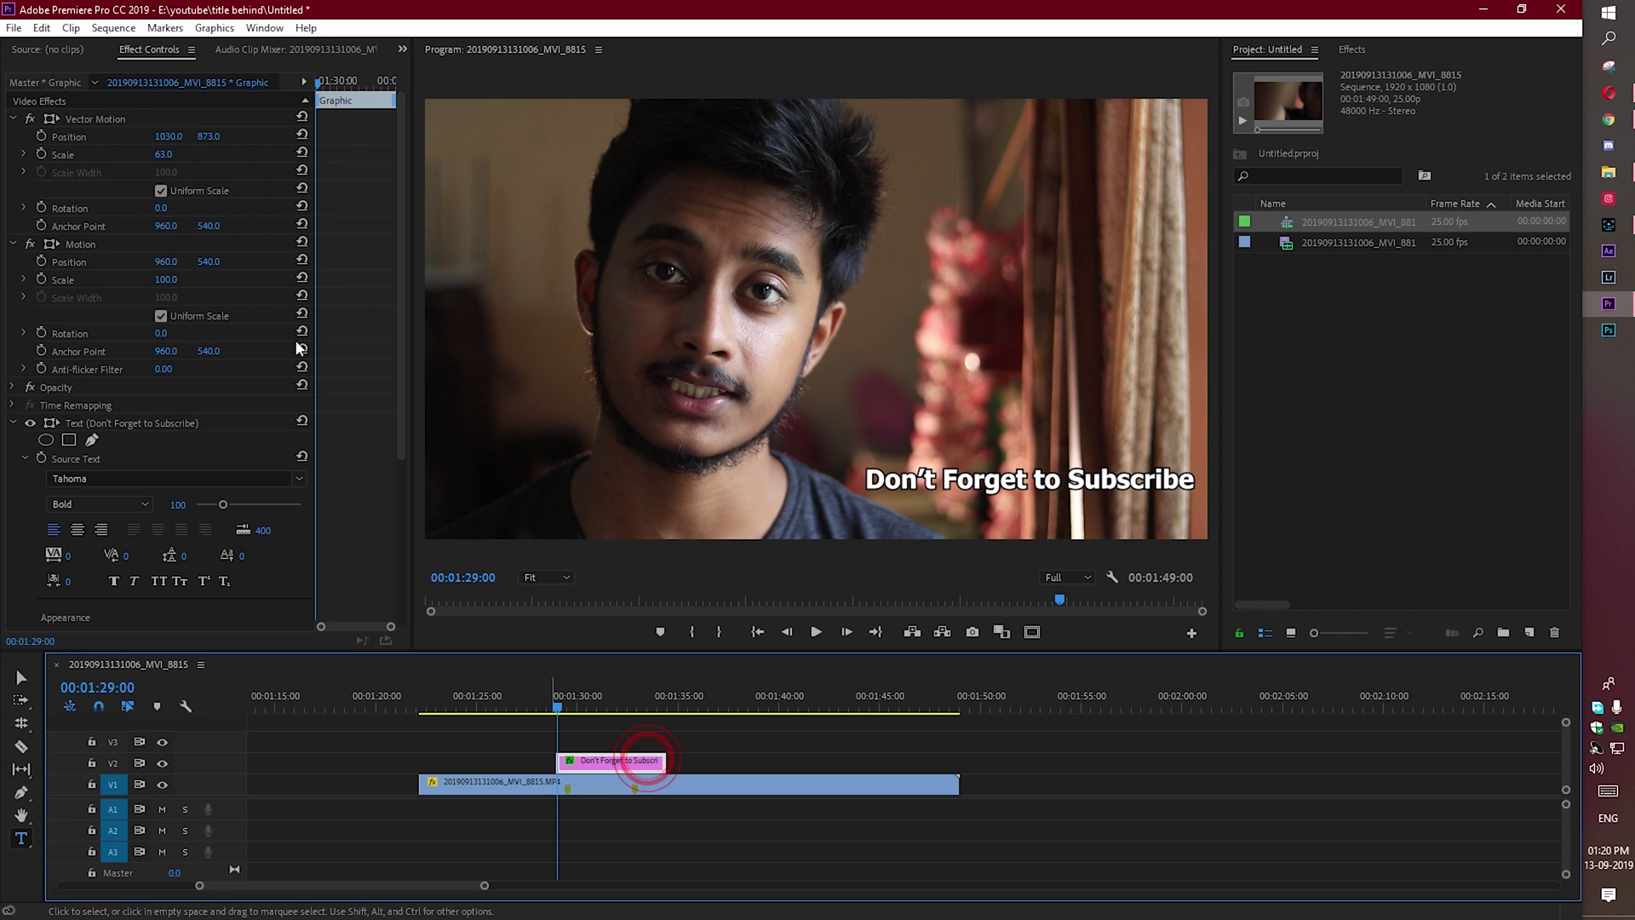
# Step: Keyframe Position X from -278 to 1047 so the title slides in from the left
pyautogui.moveTo(168, 136); pyautogui.dragTo(127, 136)
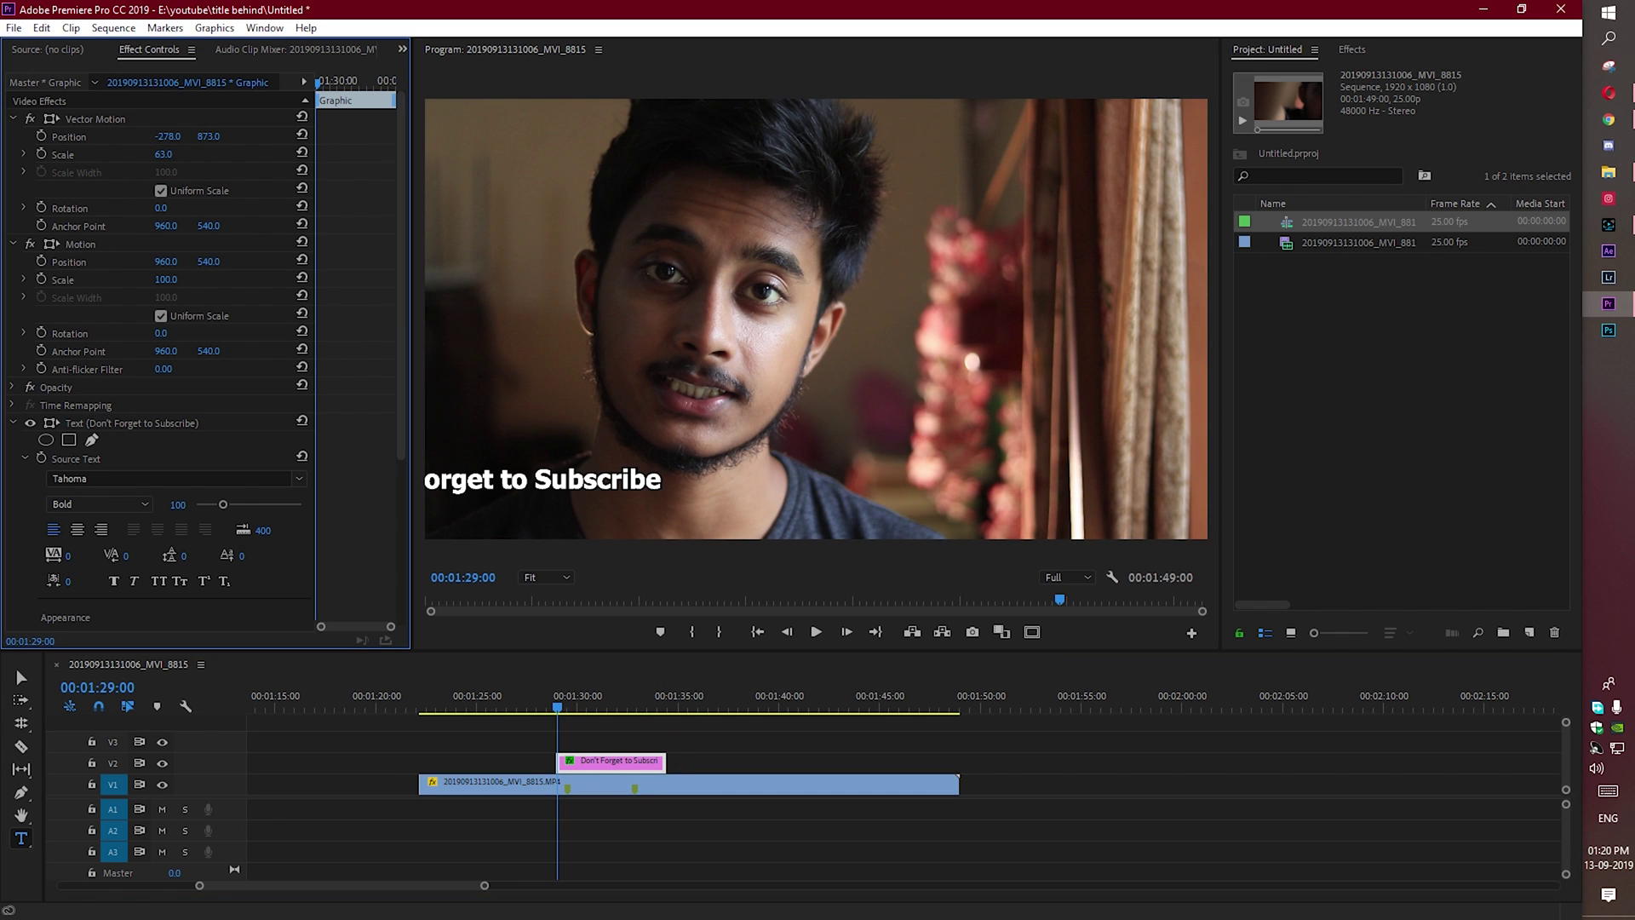
pyautogui.click(40, 135)
pyautogui.moveTo(561, 718); pyautogui.dragTo(570, 711)
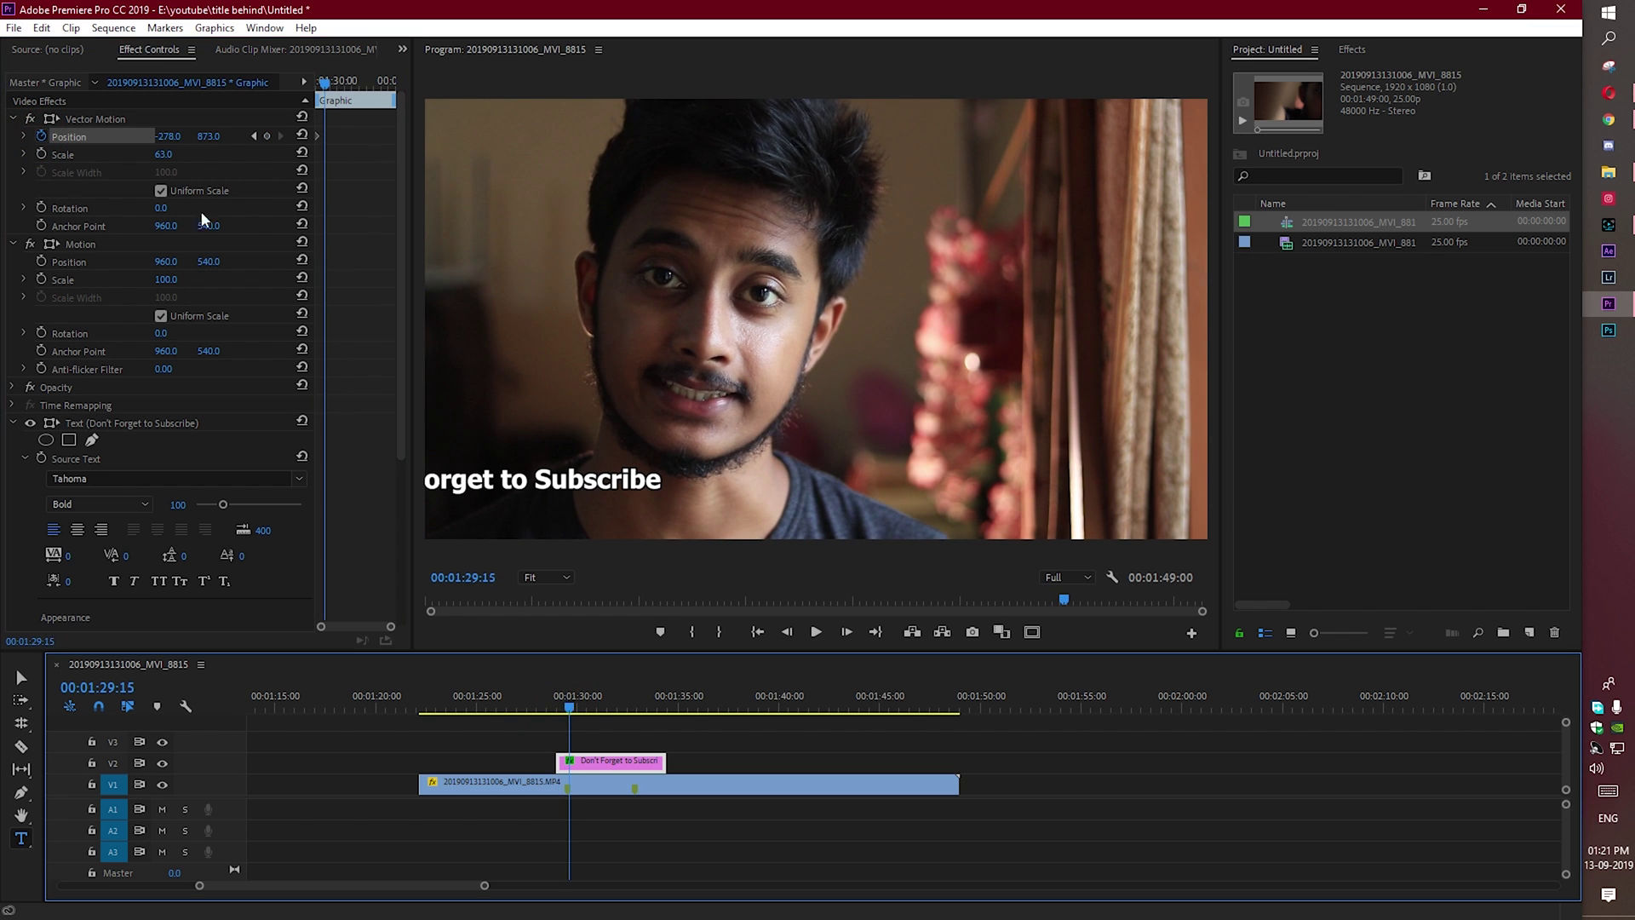
pyautogui.moveTo(177, 140); pyautogui.dragTo(413, 140)
pyautogui.moveTo(573, 711); pyautogui.dragTo(635, 713)
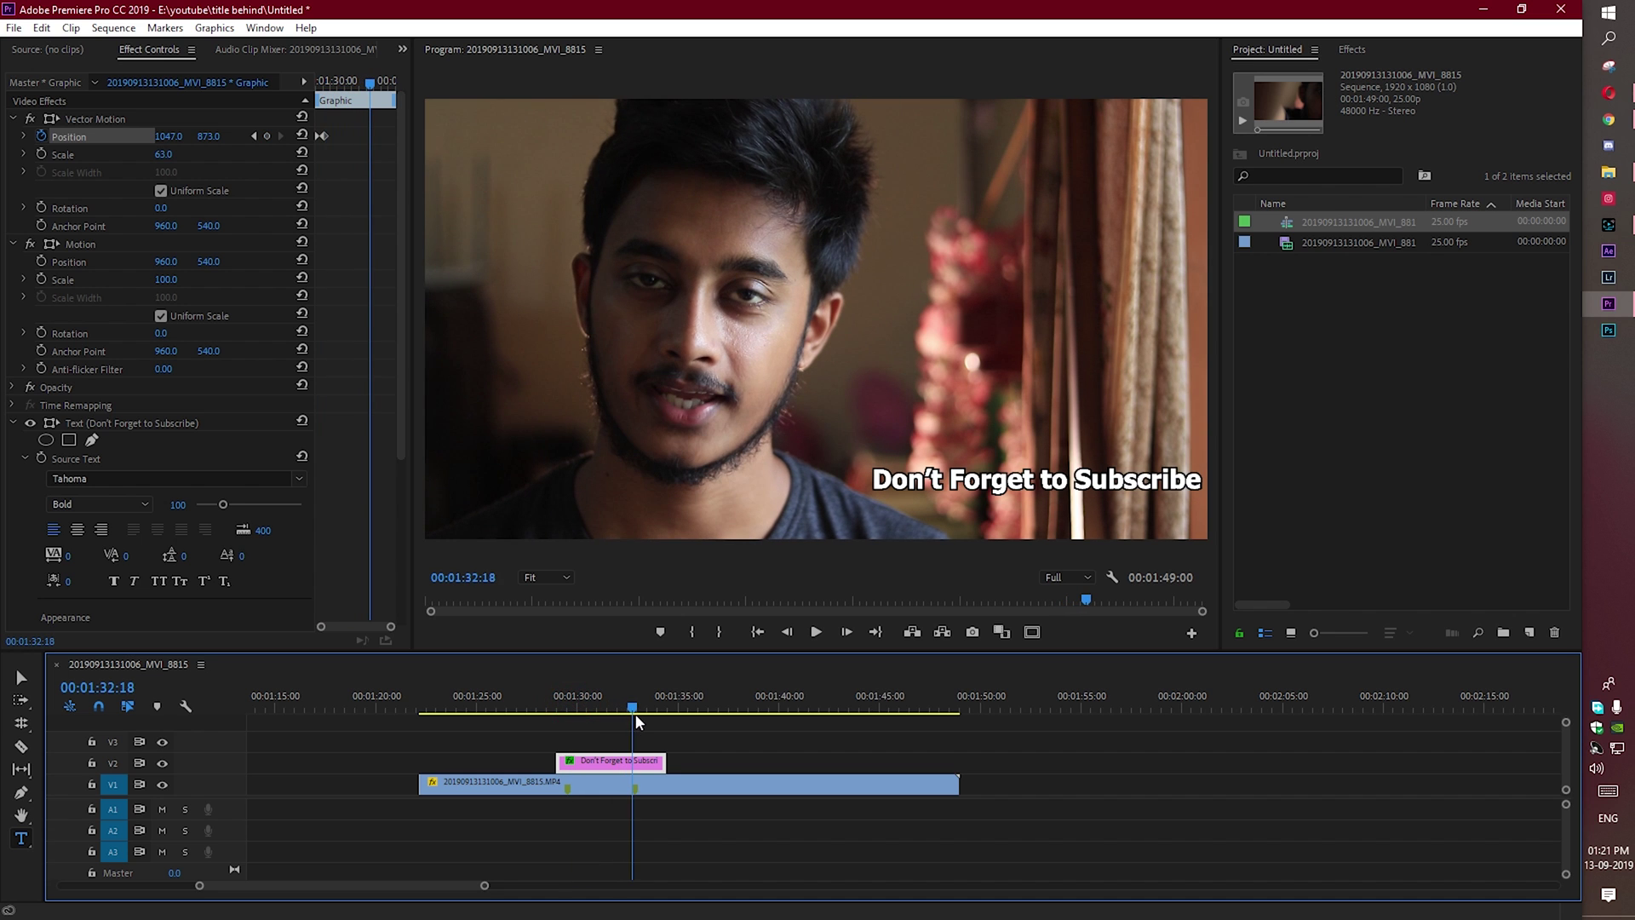
# Step: Replay the title animation and widen and zoom the Effect Controls keyframe view
pyautogui.click(542, 709)
pyautogui.press('space')
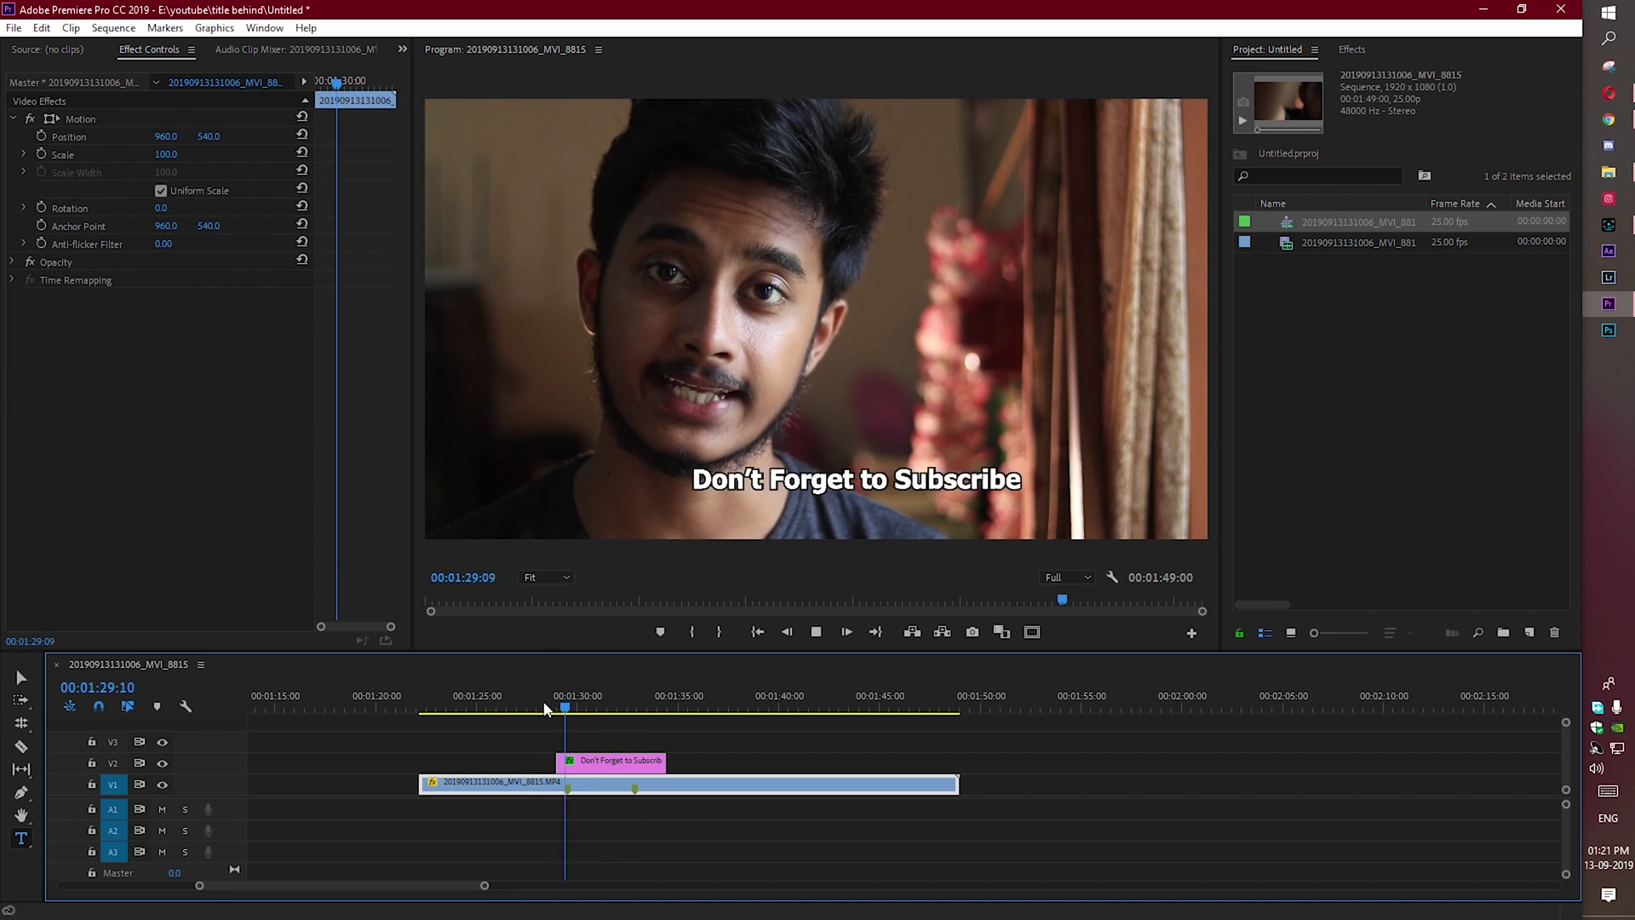
pyautogui.press('space')
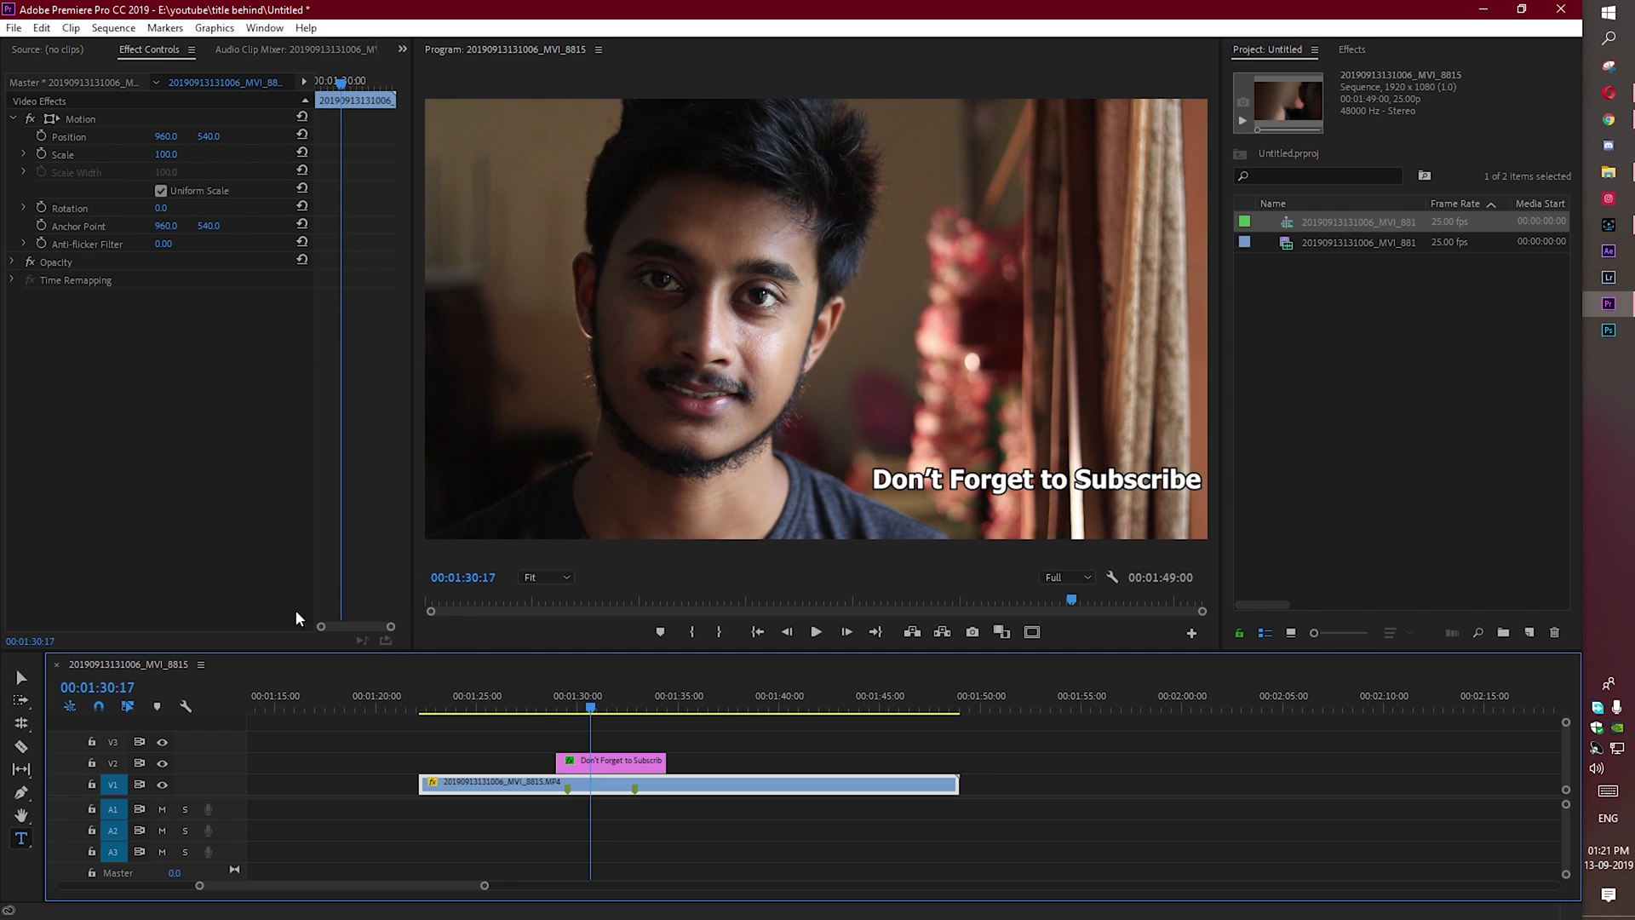
pyautogui.moveTo(317, 583); pyautogui.dragTo(205, 583)
pyautogui.moveTo(391, 630); pyautogui.dragTo(368, 626)
pyautogui.click(599, 762)
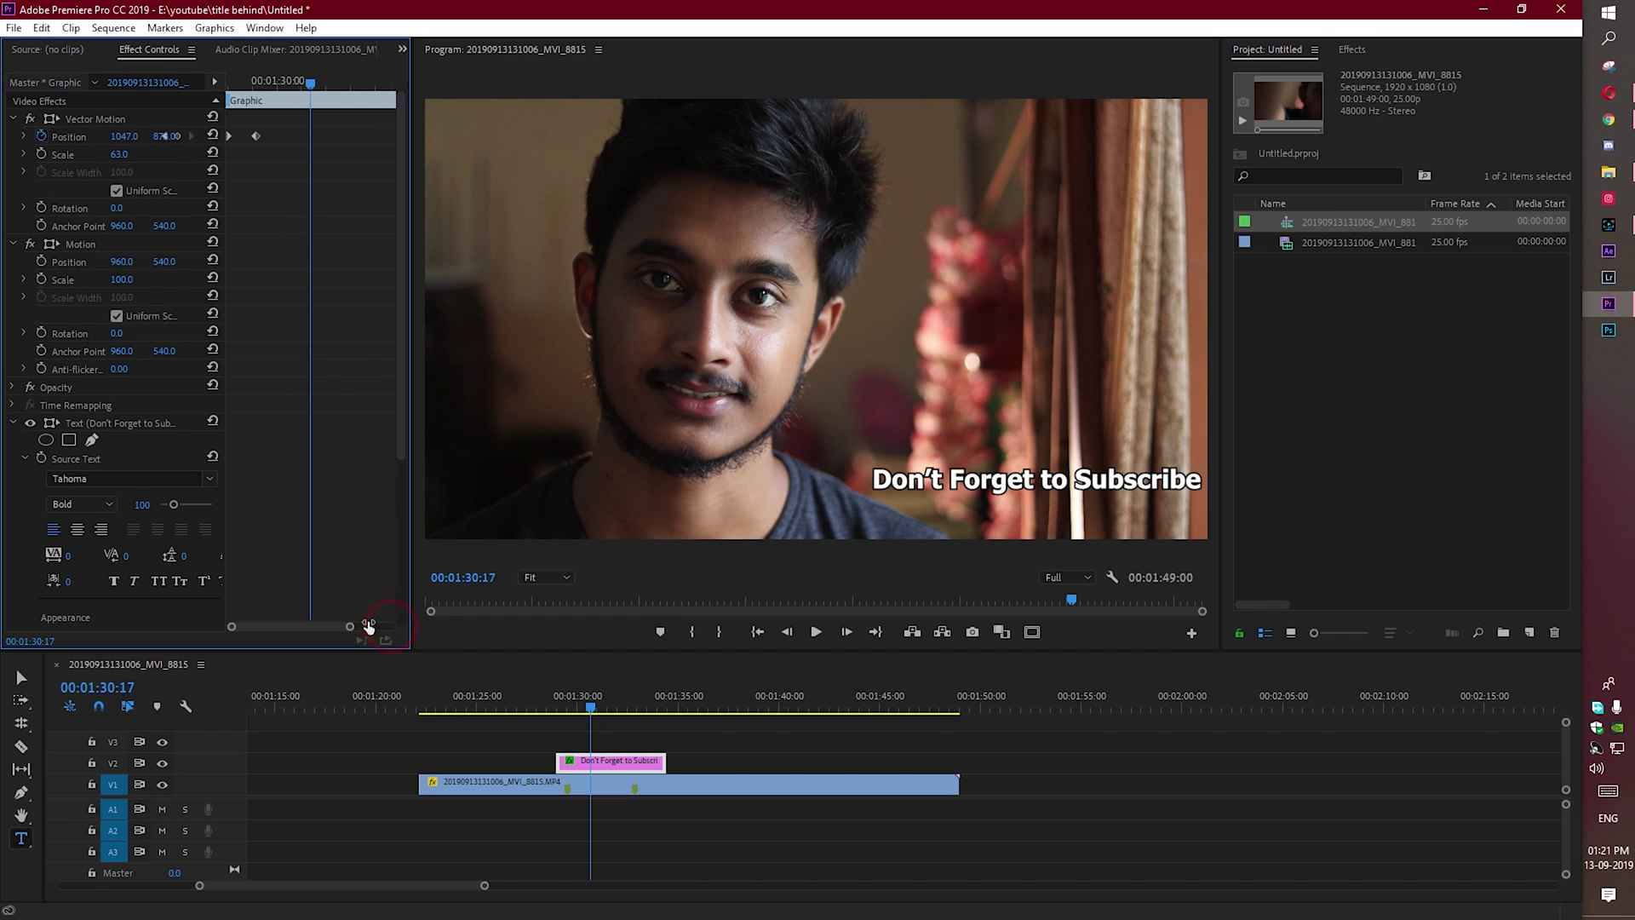
# Step: Set the Position keyframe to Auto Bezier interpolation and replay the smoothed slide-in
pyautogui.rightClick(255, 134)
pyautogui.moveTo(363, 279)
pyautogui.click(490, 311)
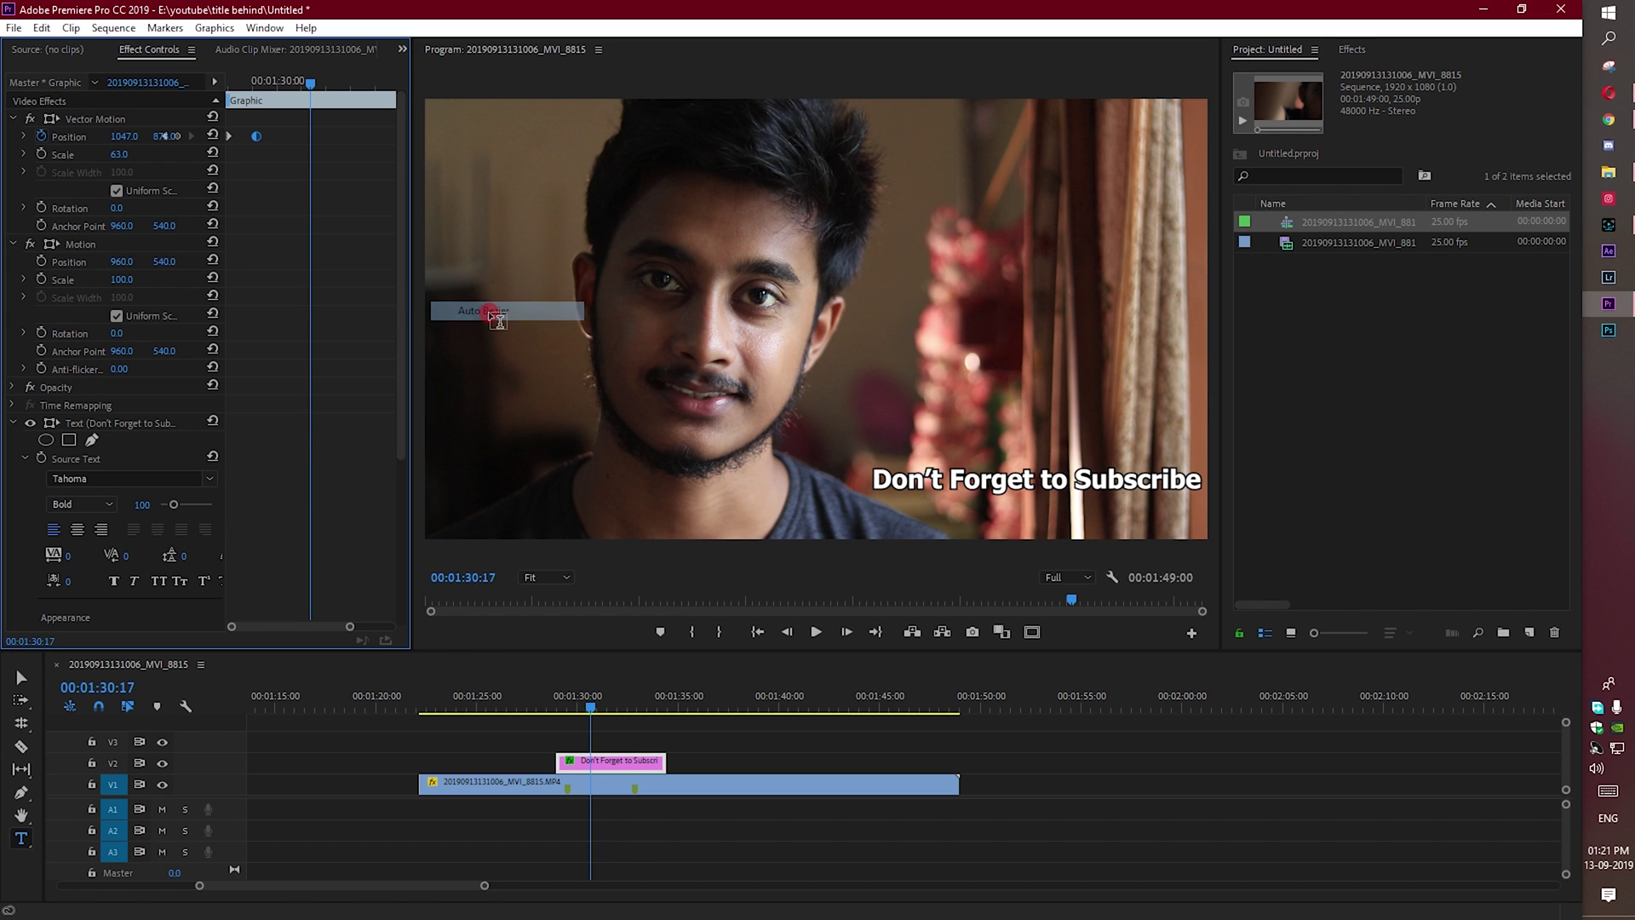
pyautogui.click(560, 705)
pyautogui.press('space')
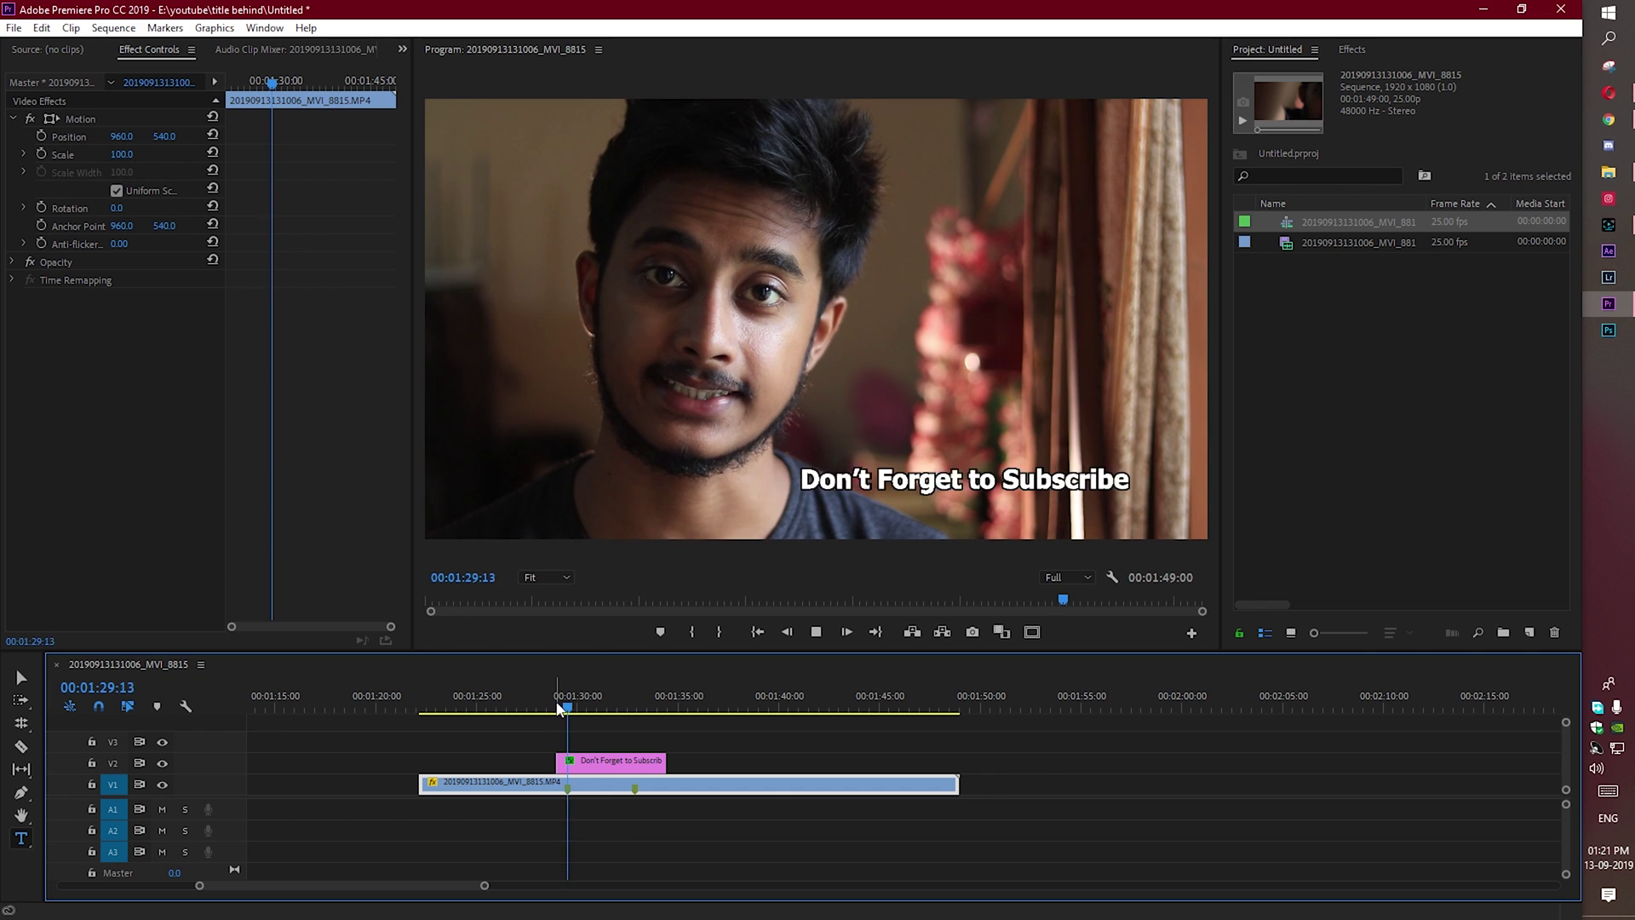
pyautogui.press('space')
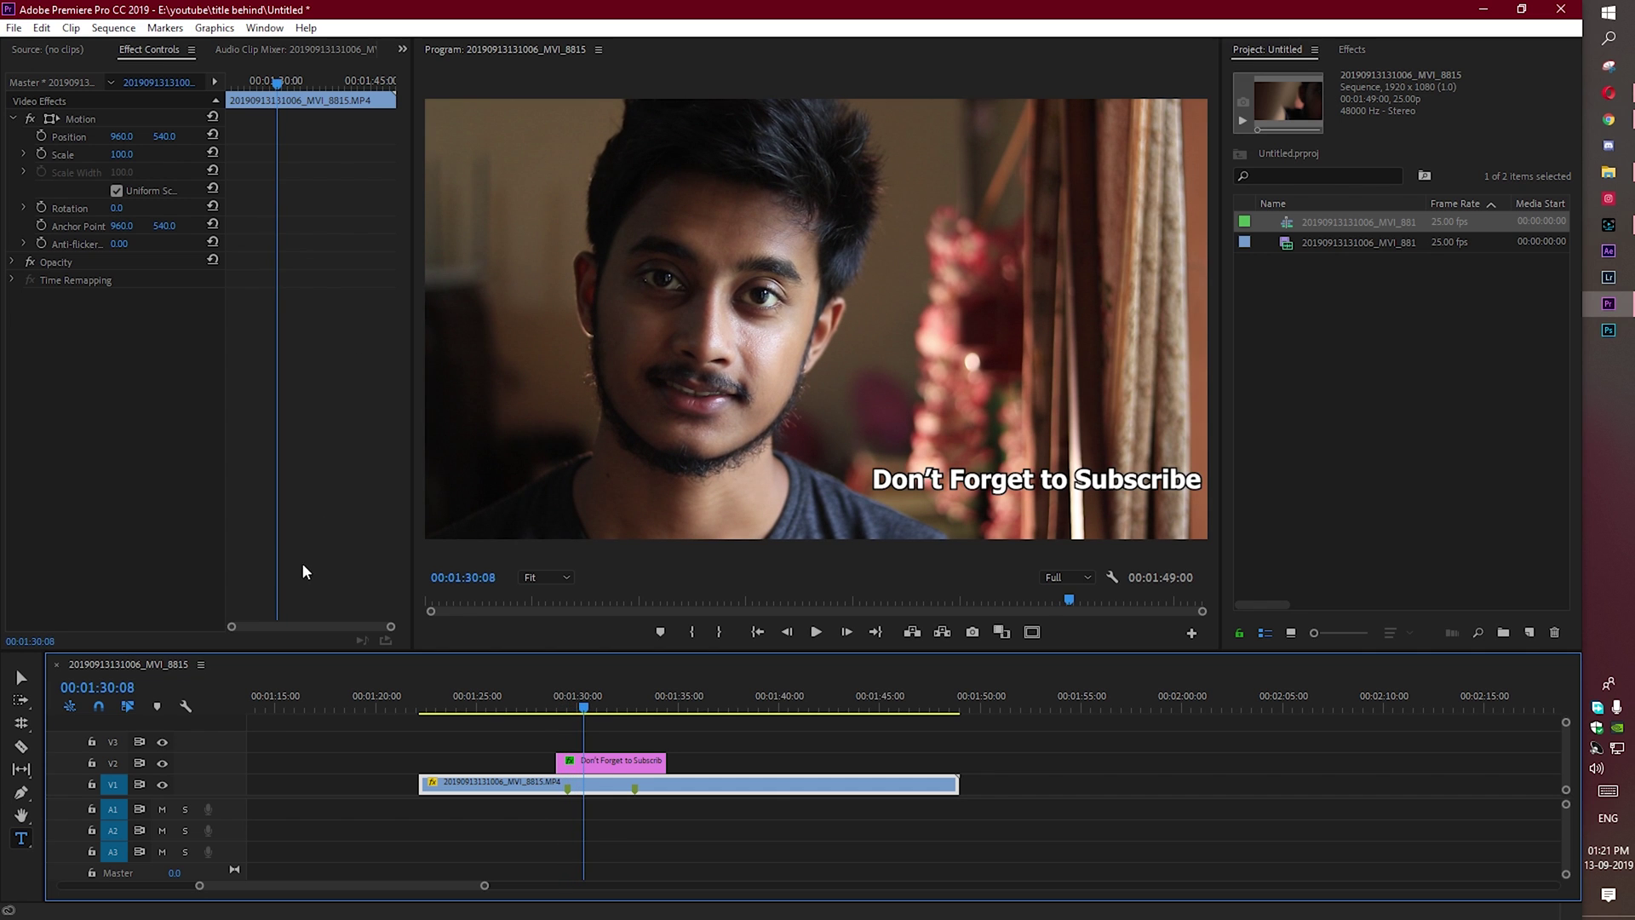
pyautogui.click(600, 765)
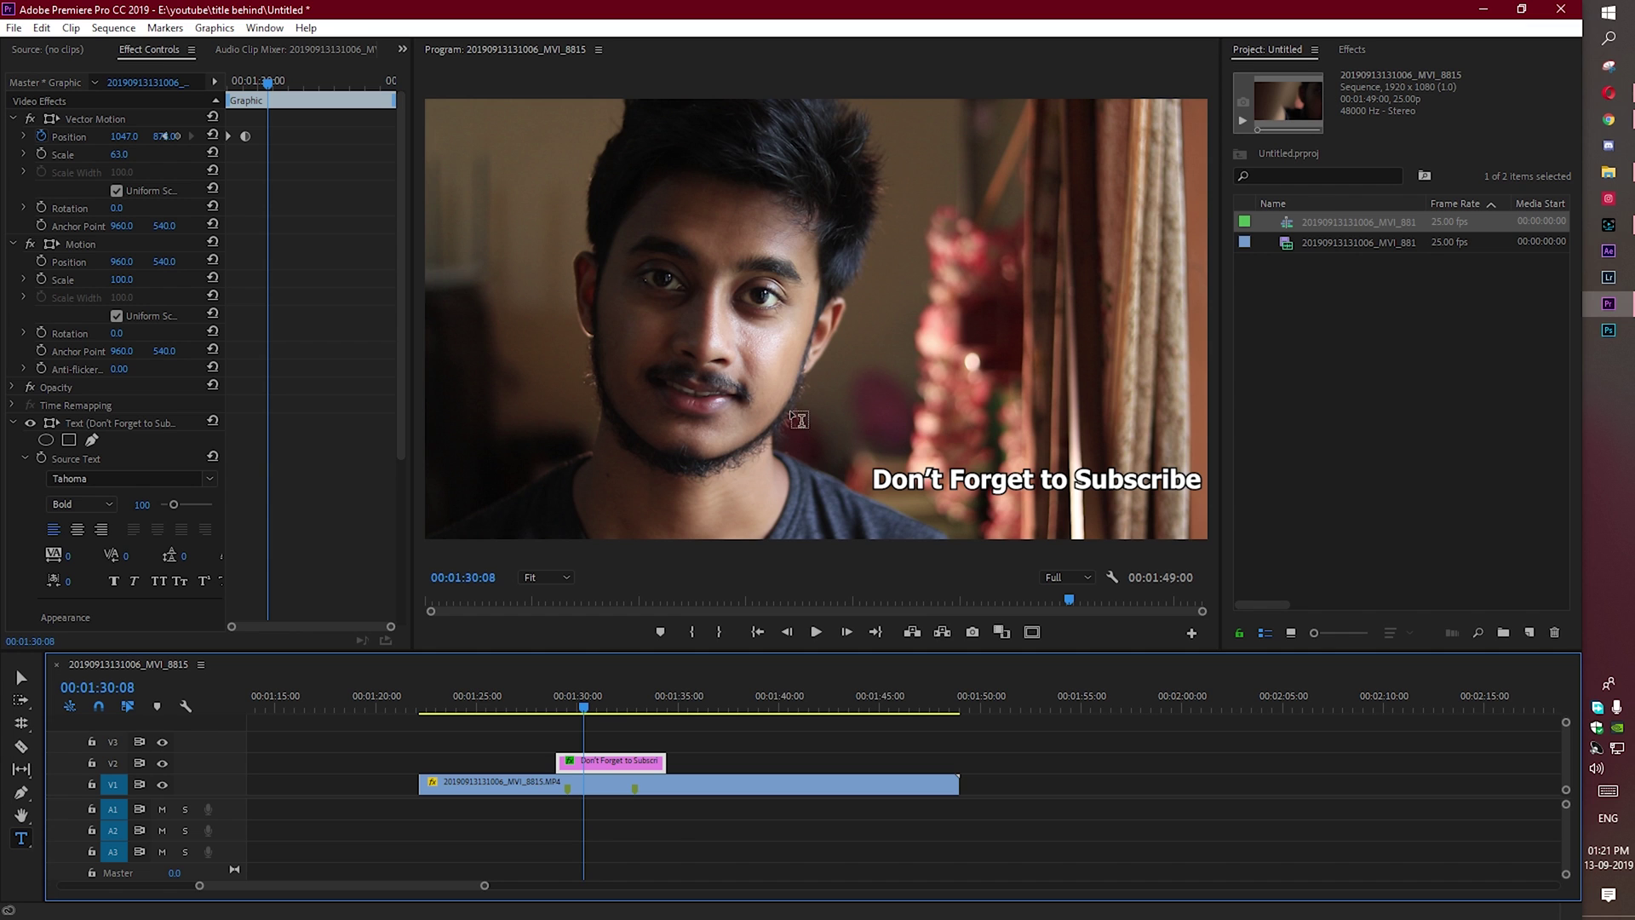
# Step: Add a pen mask to the title and magnify the Program monitor to 150% mid slide-in
pyautogui.click(91, 440)
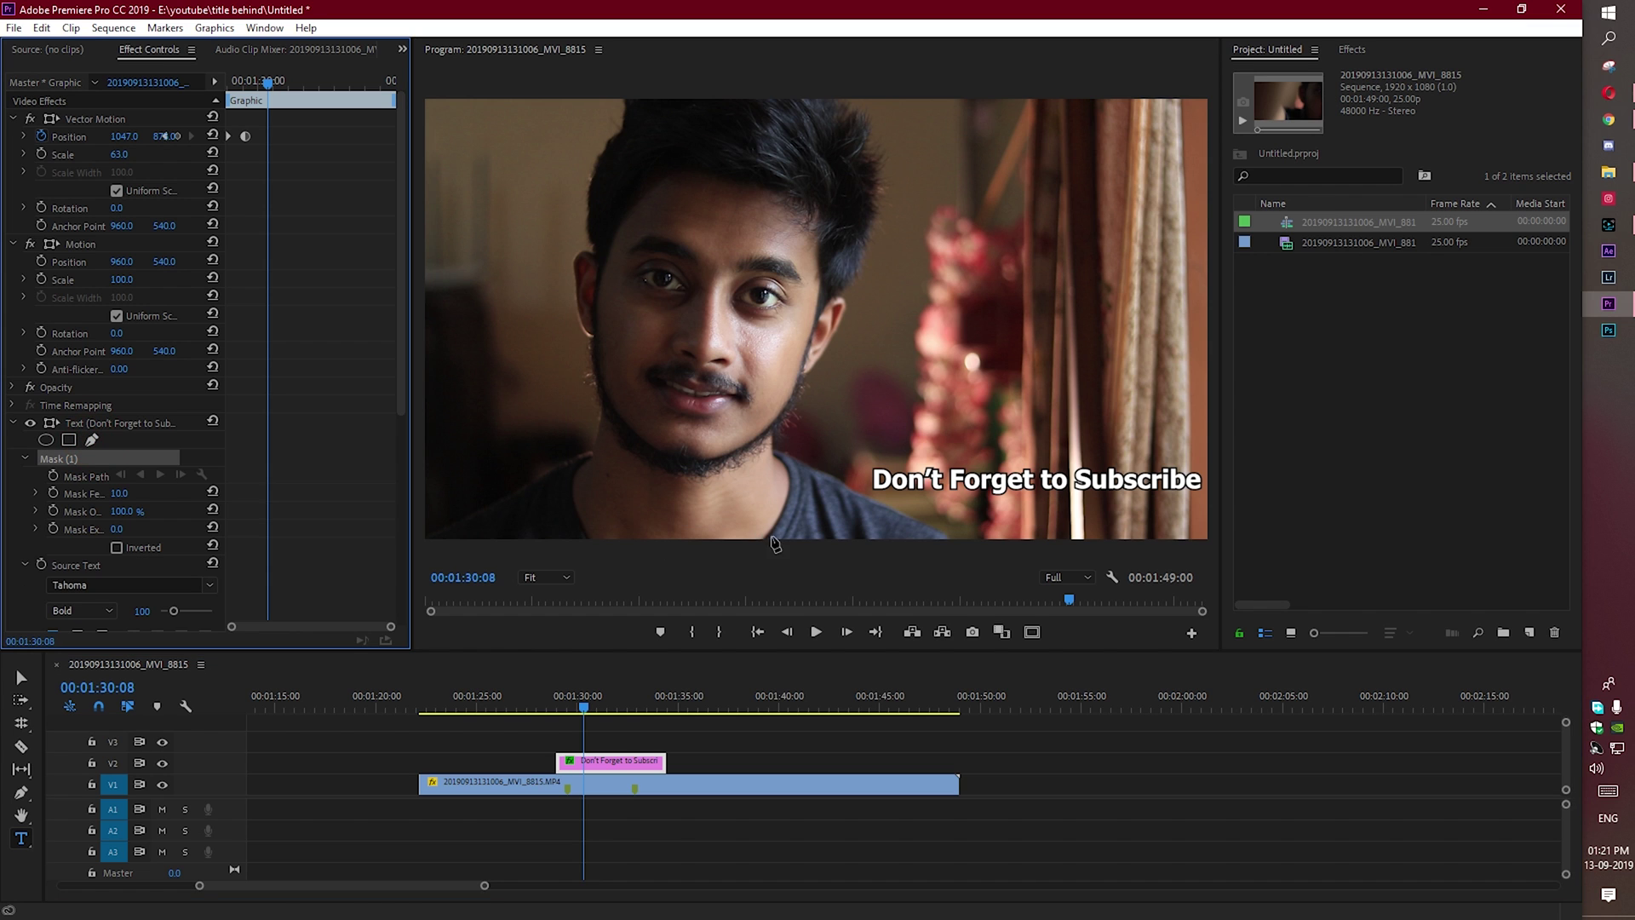
pyautogui.moveTo(584, 708); pyautogui.dragTo(558, 710)
pyautogui.click(537, 577)
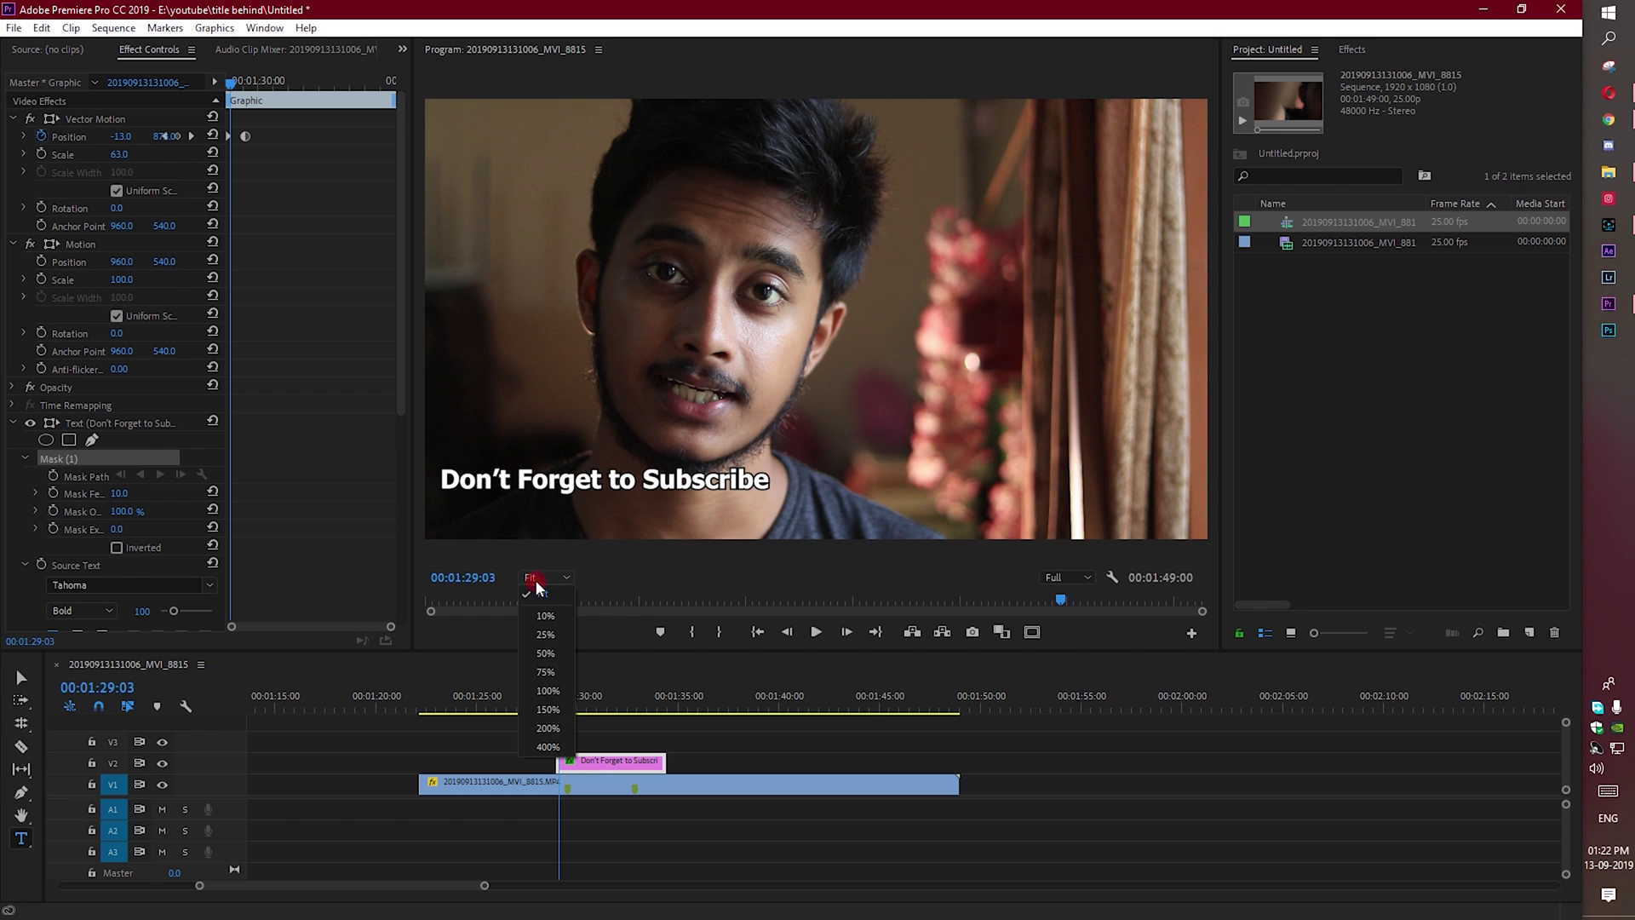
pyautogui.click(547, 709)
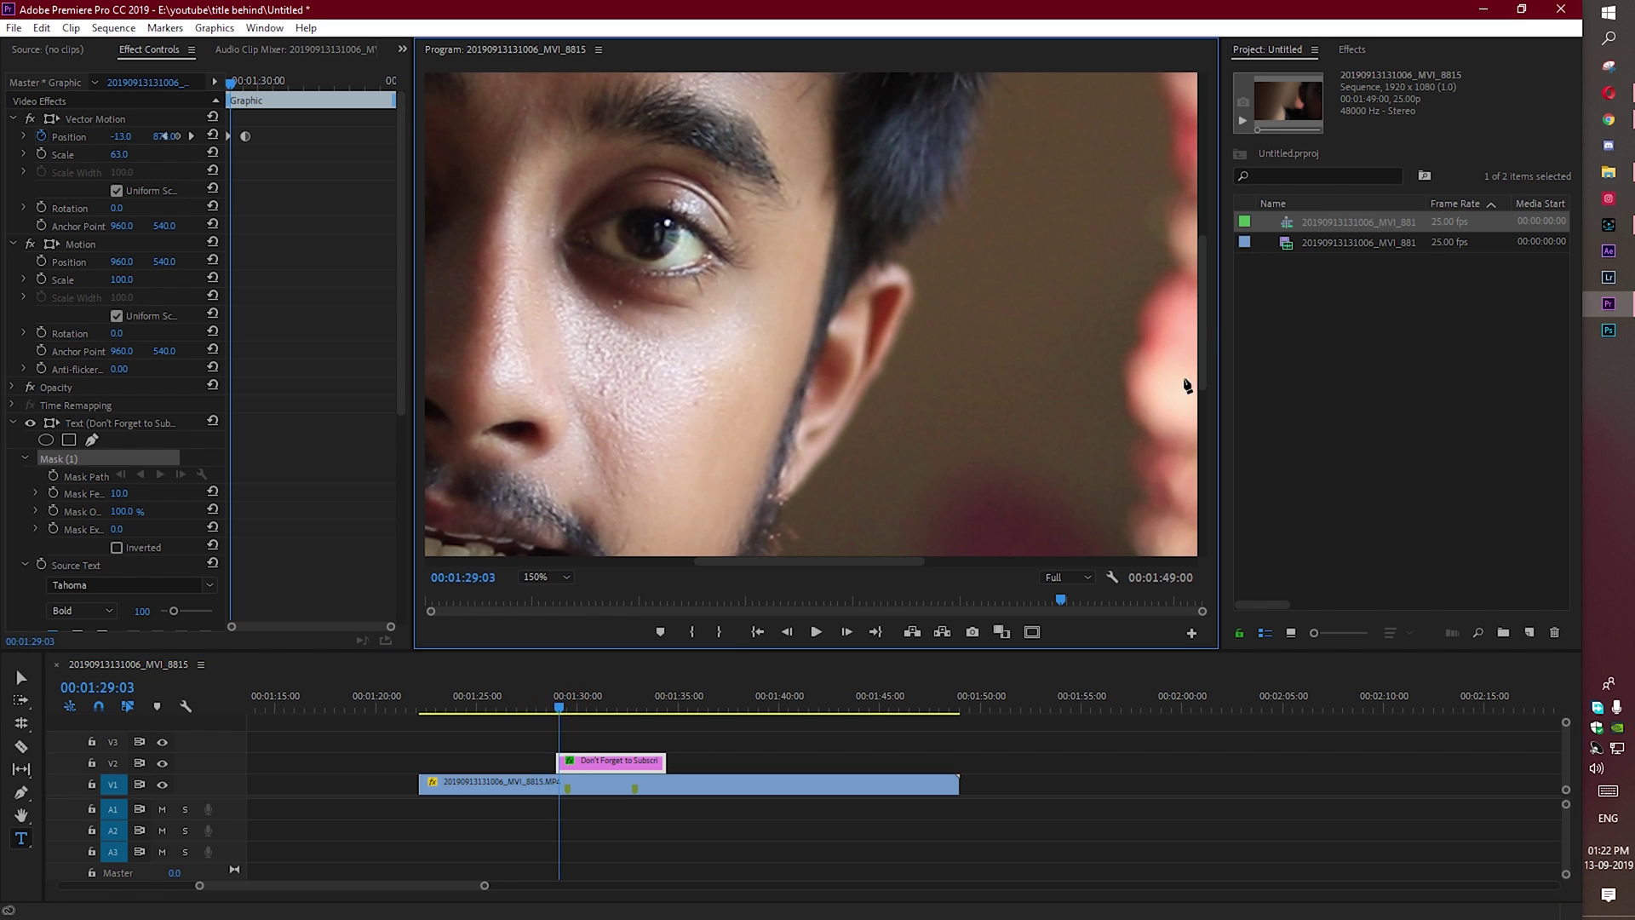
# Step: Trace mask points along the speaker's shoulder, then set the monitor zoom to Fit
pyautogui.moveTo(1203, 320); pyautogui.dragTo(1194, 478)
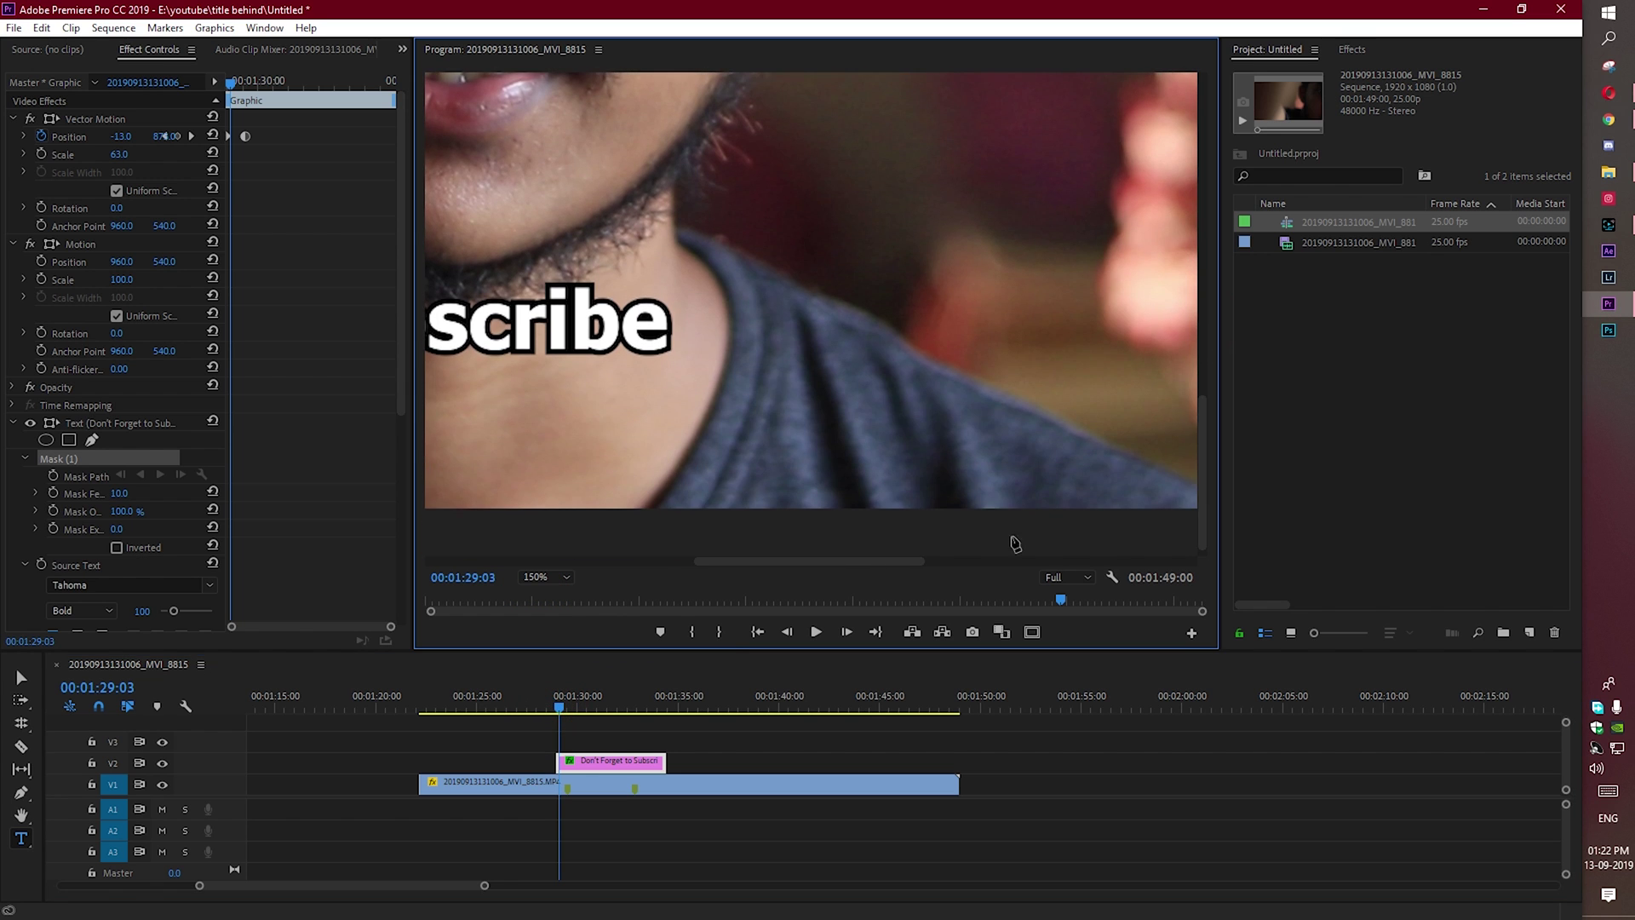
pyautogui.moveTo(836, 562); pyautogui.dragTo(872, 561)
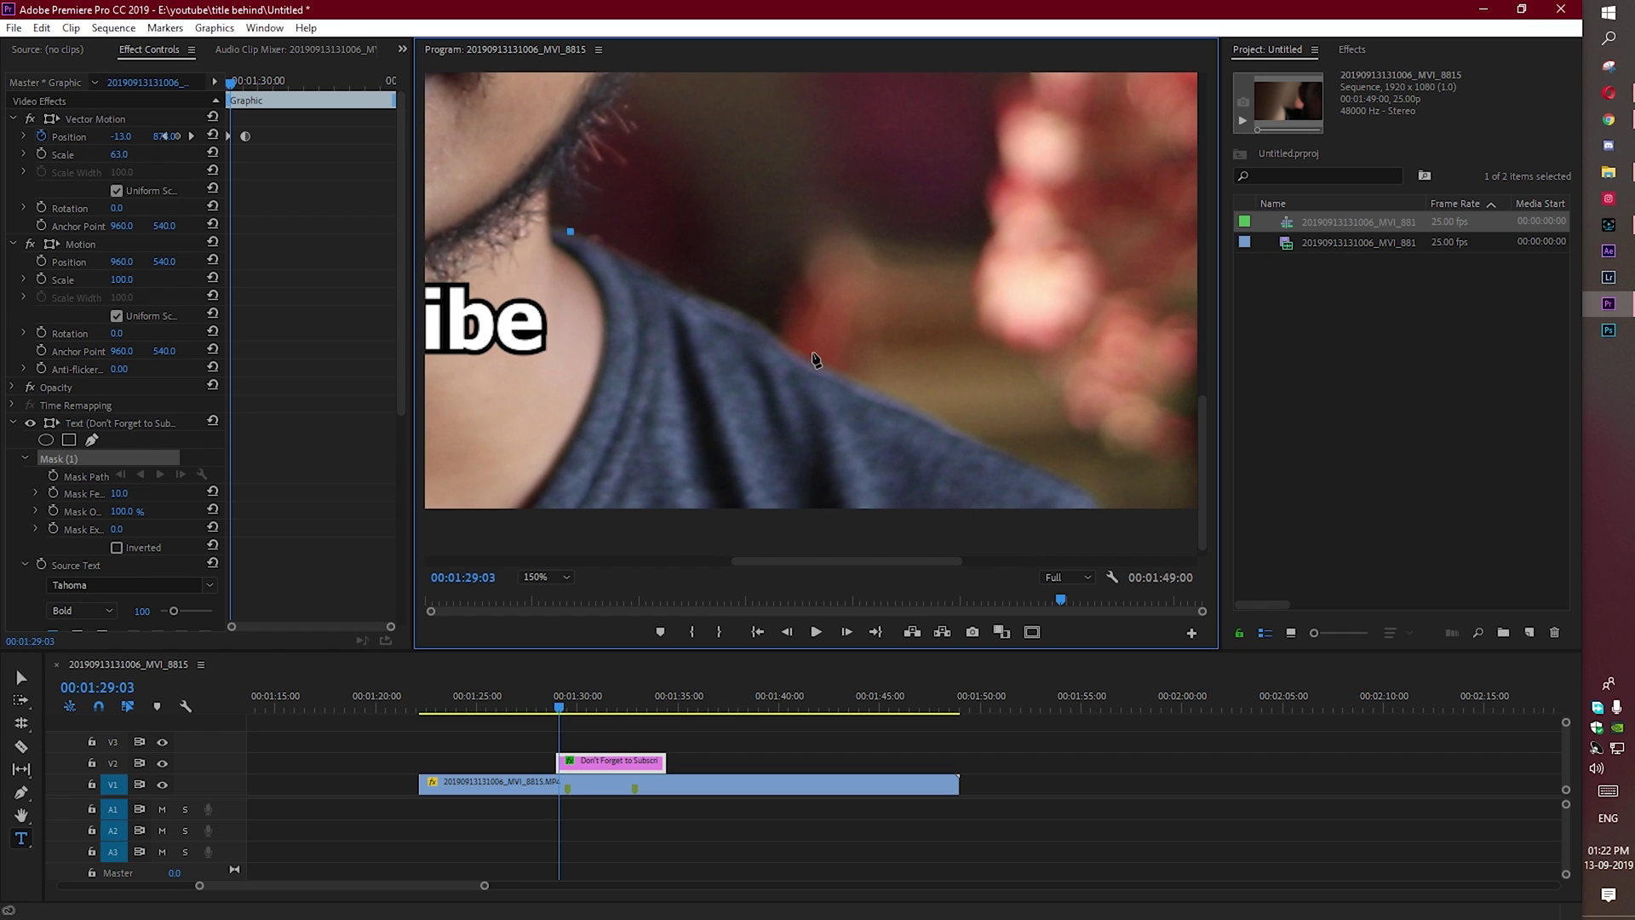
pyautogui.moveTo(797, 357); pyautogui.dragTo(824, 389)
pyautogui.click(1074, 483)
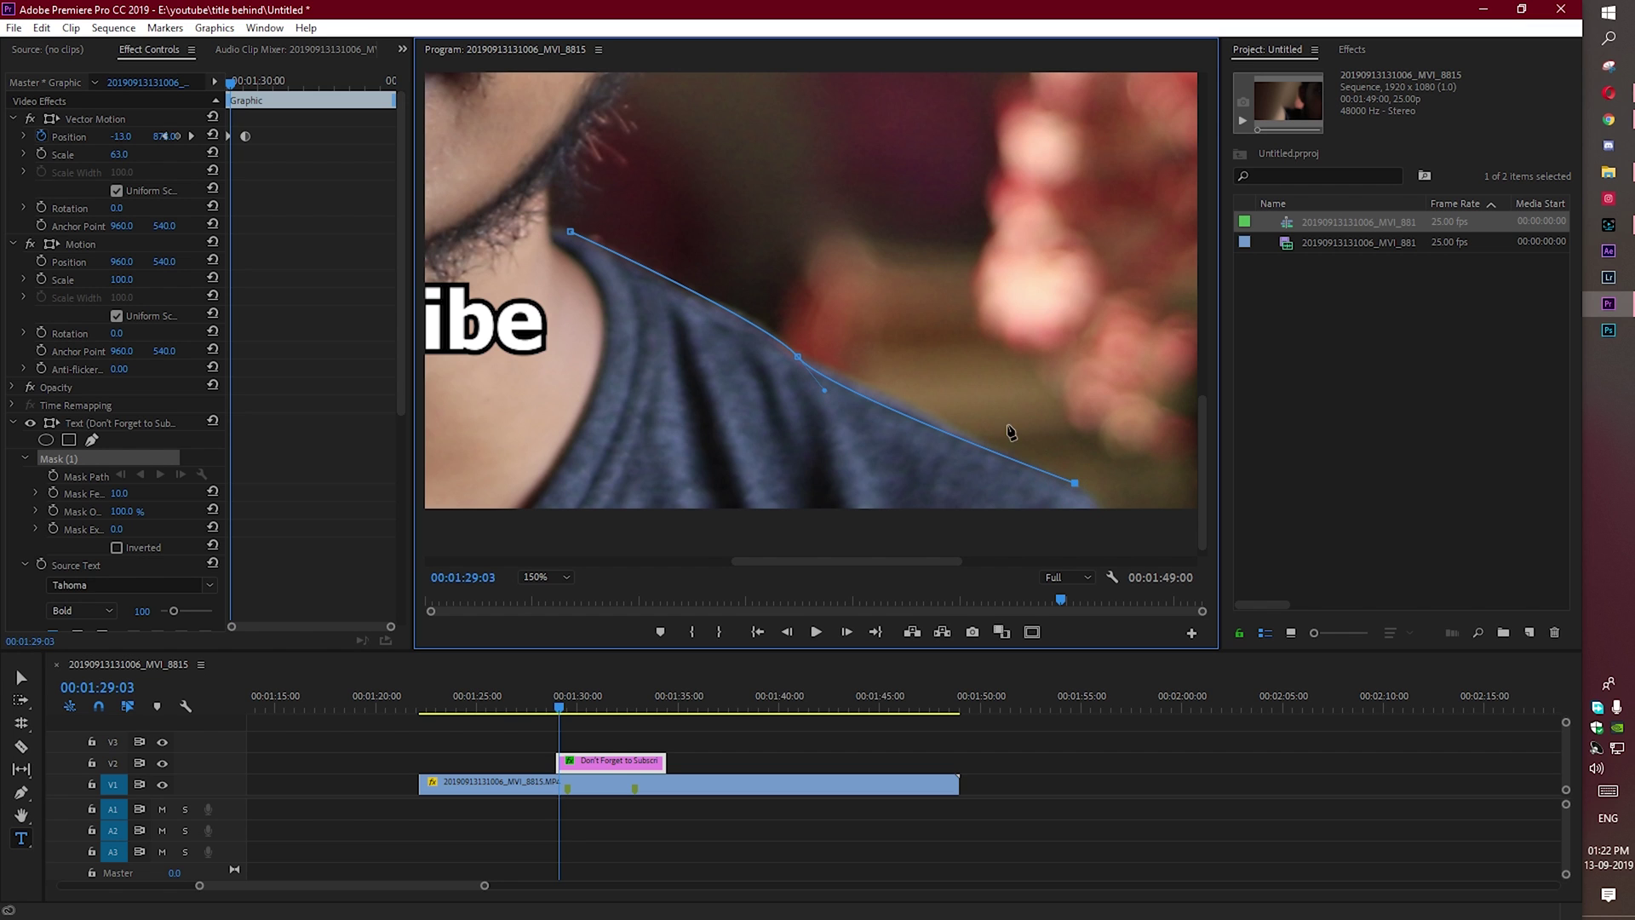
pyautogui.click(553, 576)
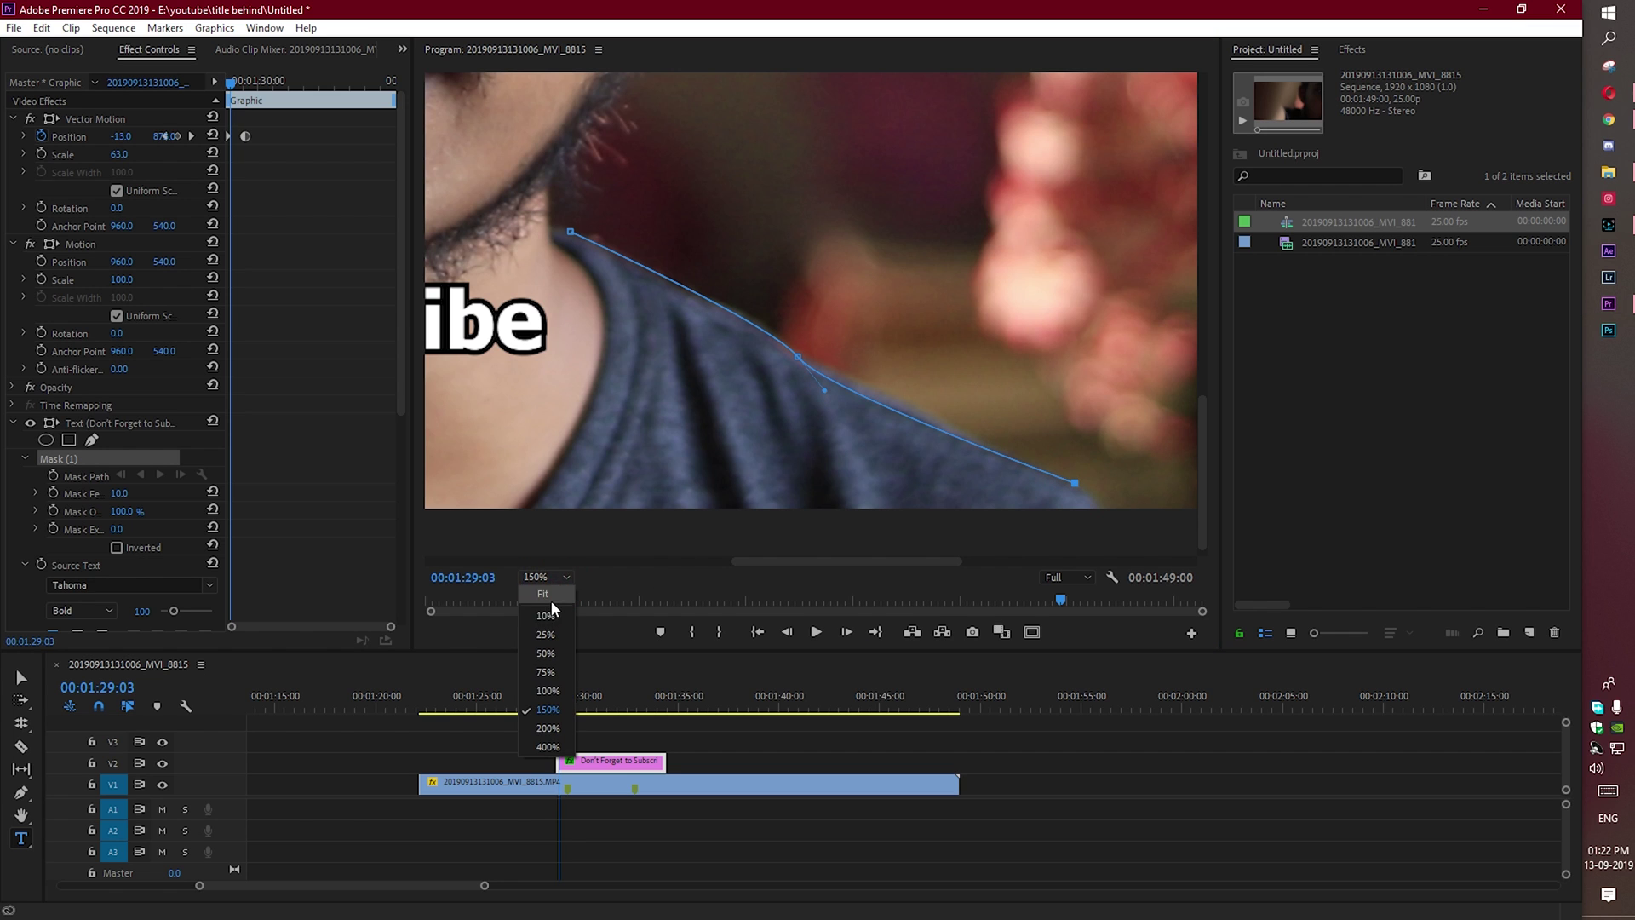
pyautogui.click(551, 600)
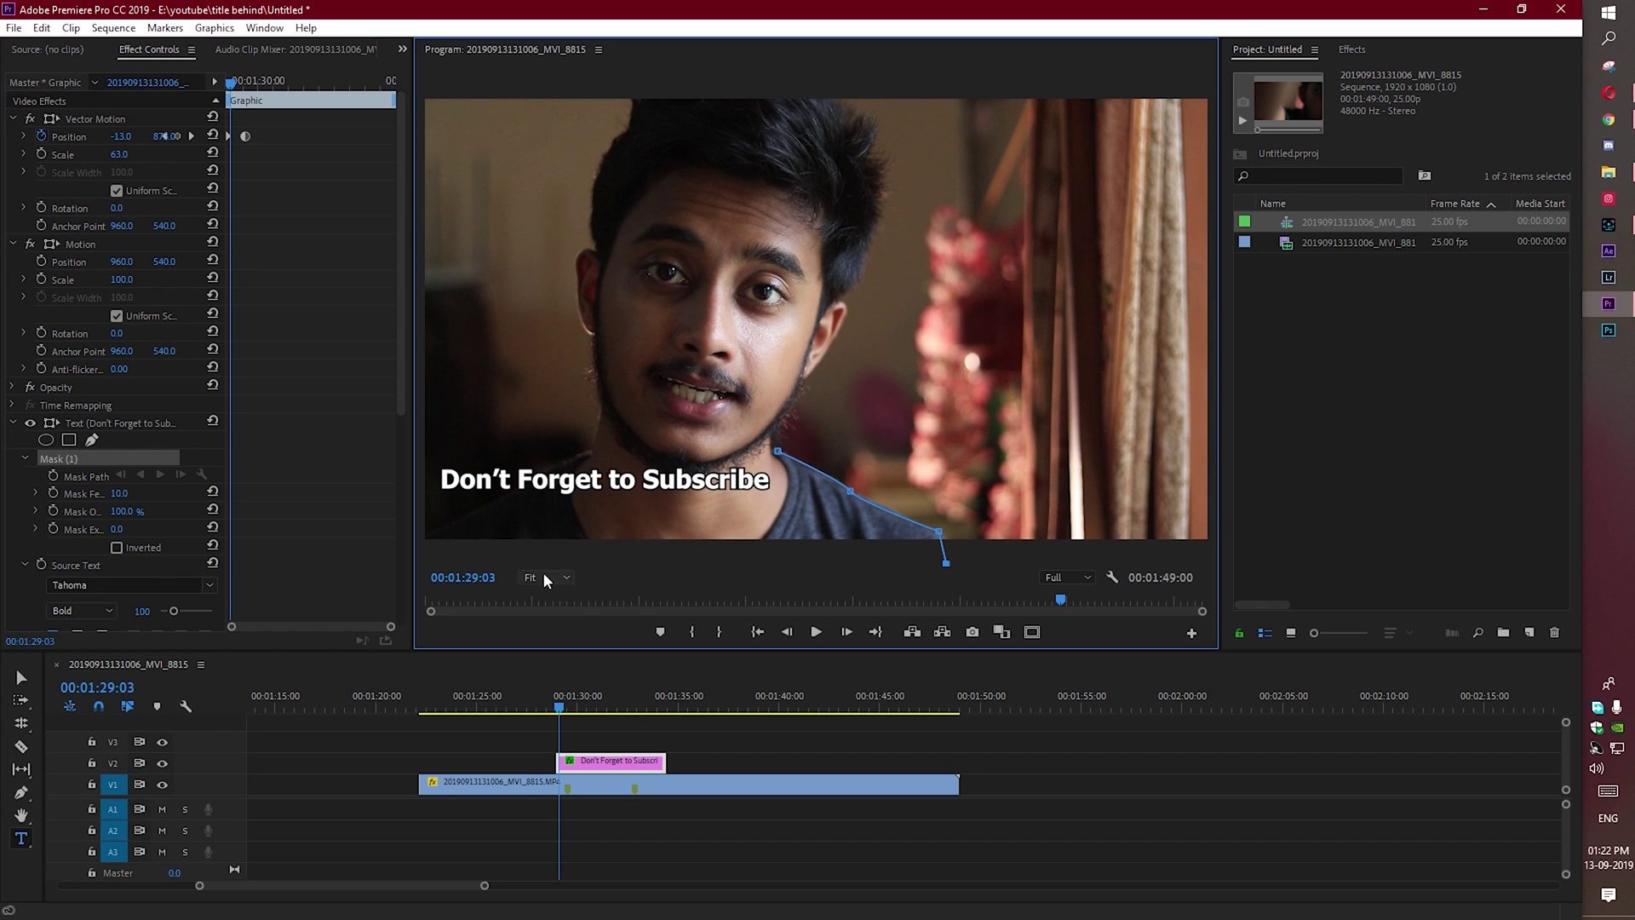
# Step: Add mask points at the lower-left corner and left edge, close the path, and tick Inverted
pyautogui.click(424, 553)
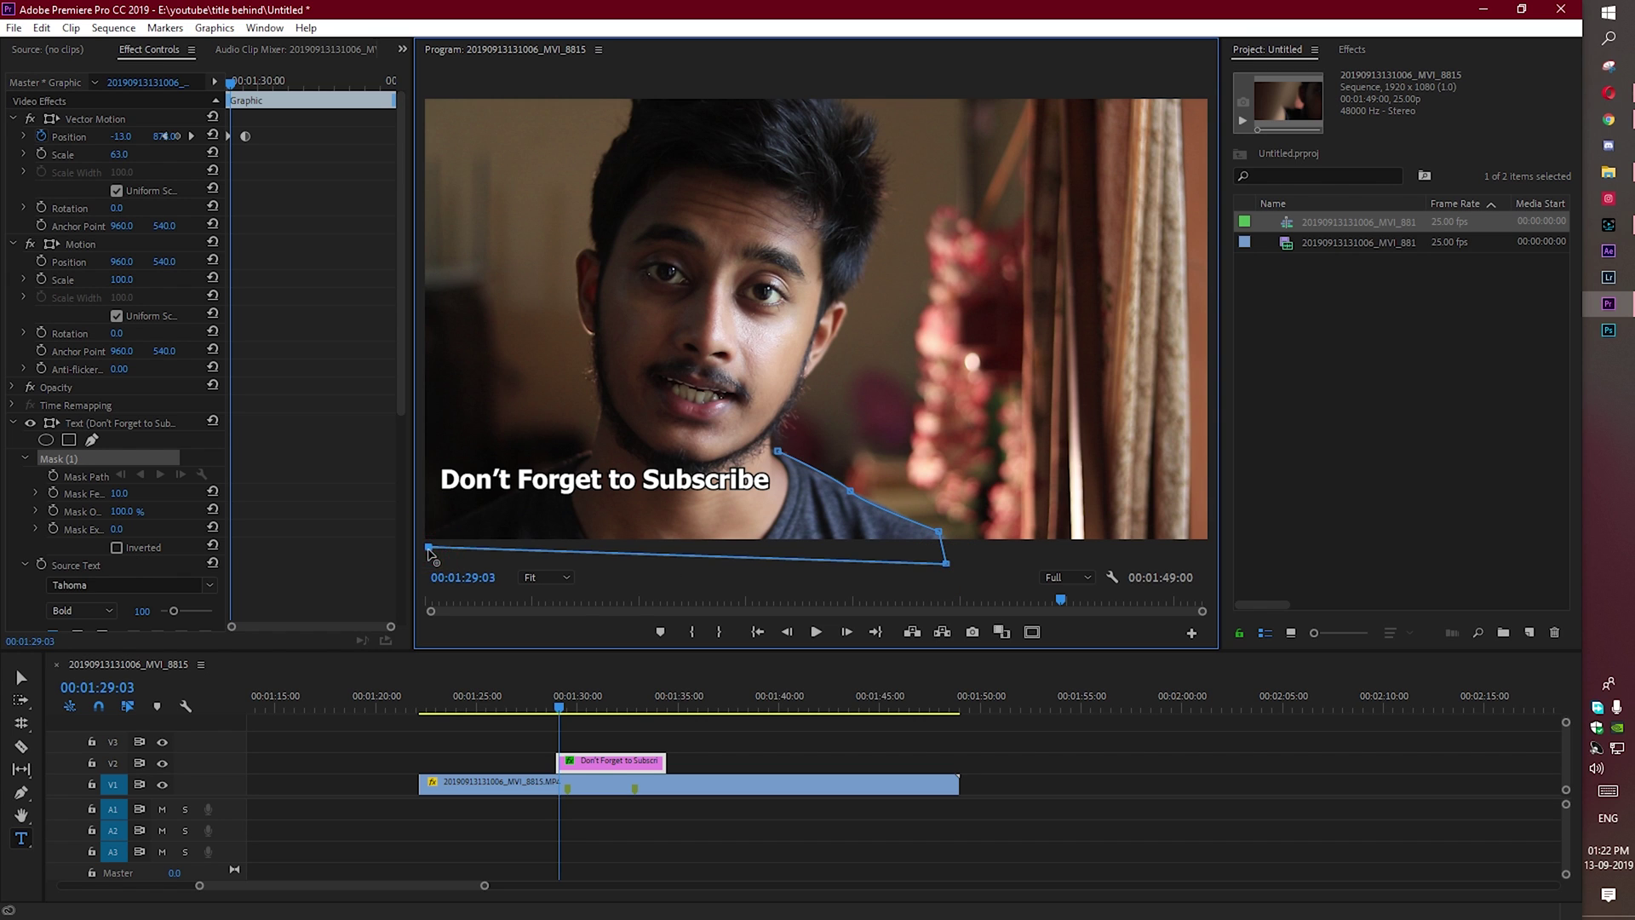
pyautogui.moveTo(429, 370); pyautogui.dragTo(513, 365)
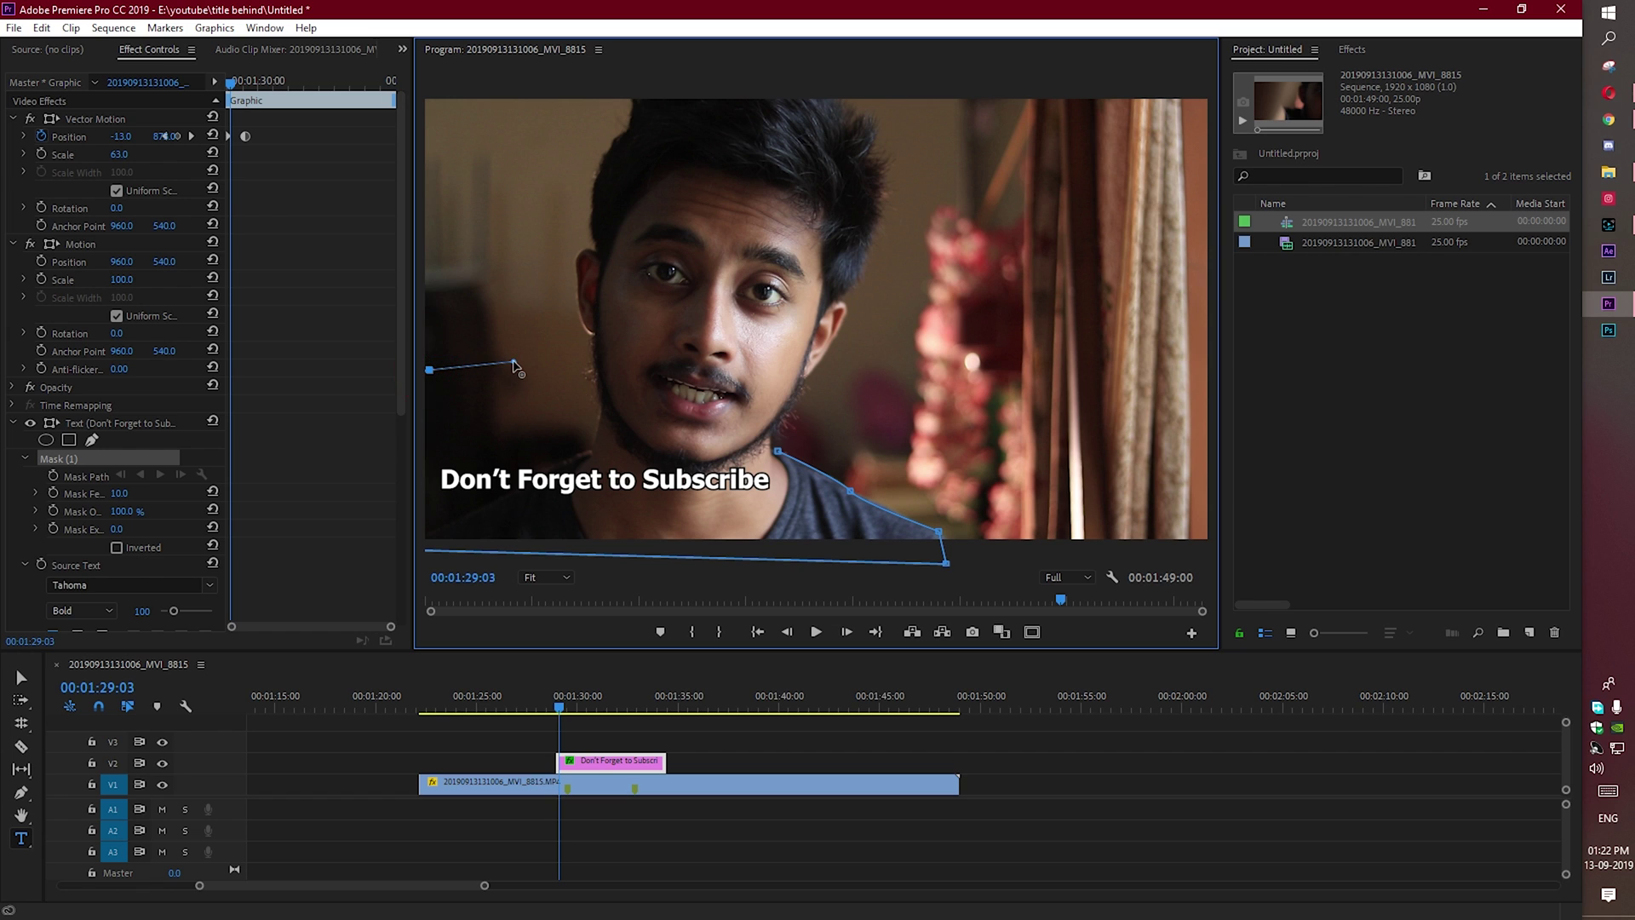
pyautogui.click(777, 451)
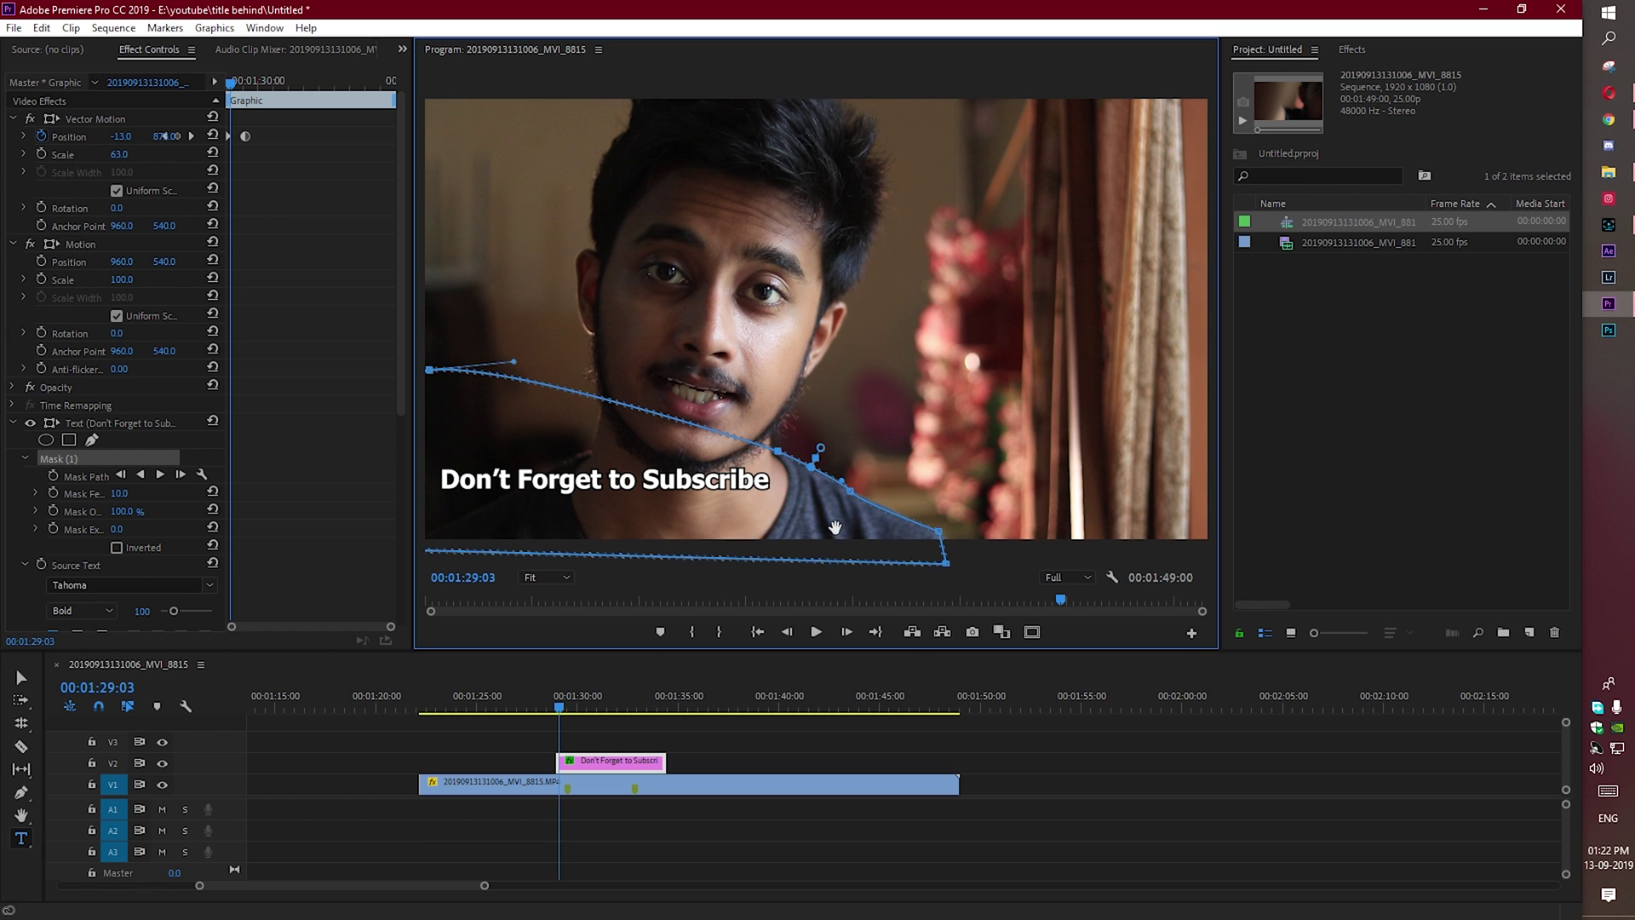
pyautogui.click(117, 547)
pyautogui.click(528, 707)
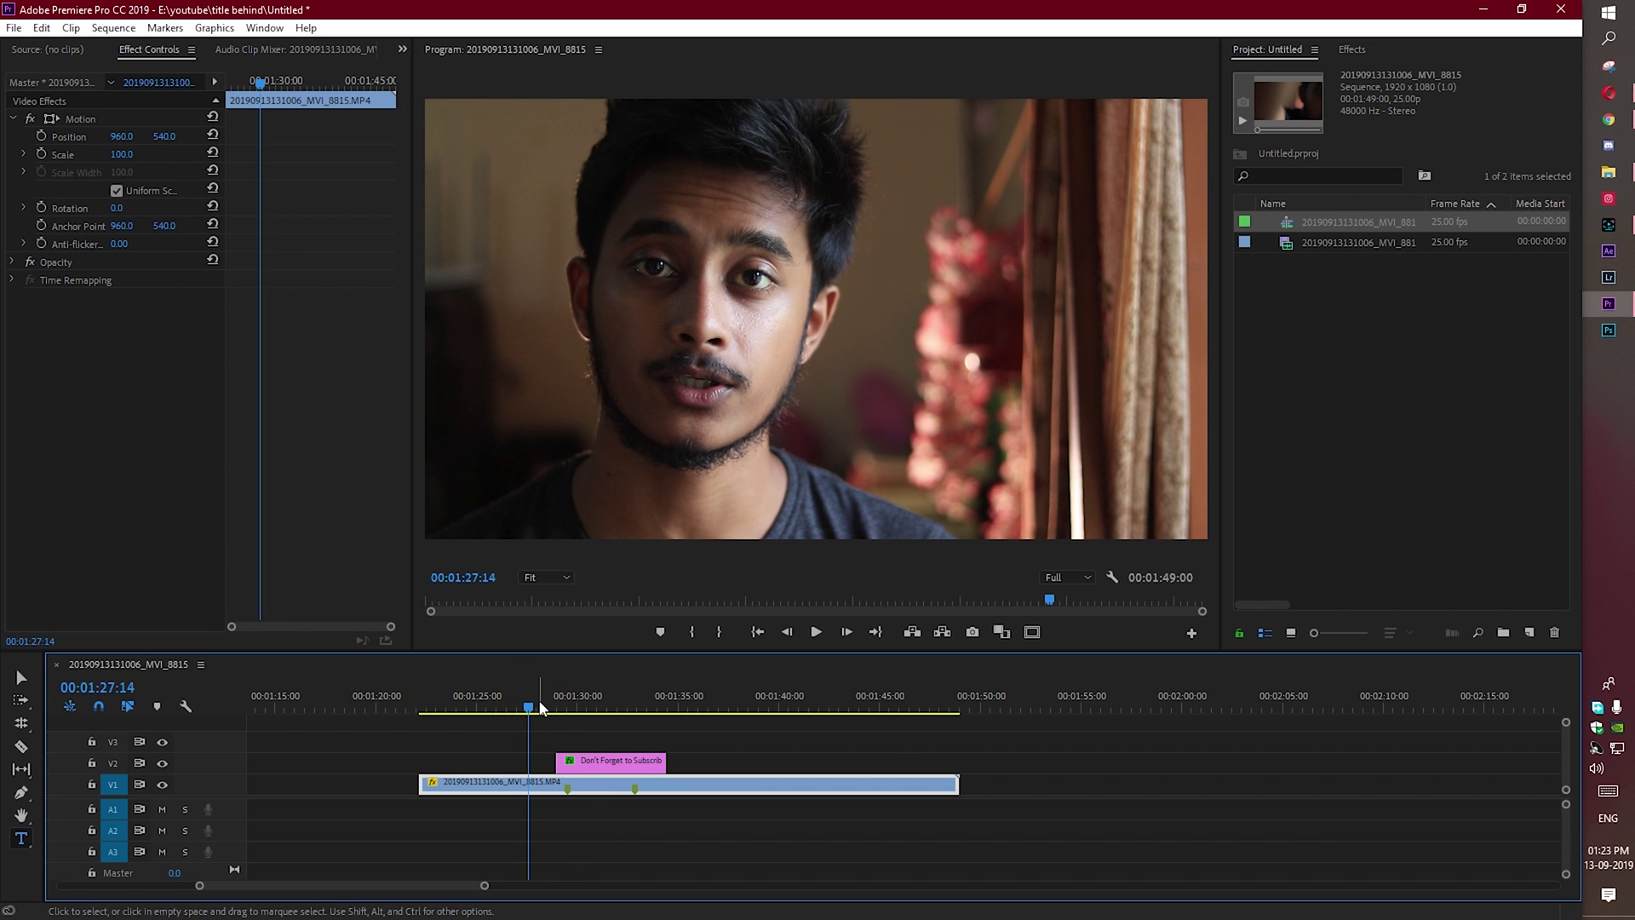
# Step: Play back the sequence to preview the masked title
pyautogui.press('space')
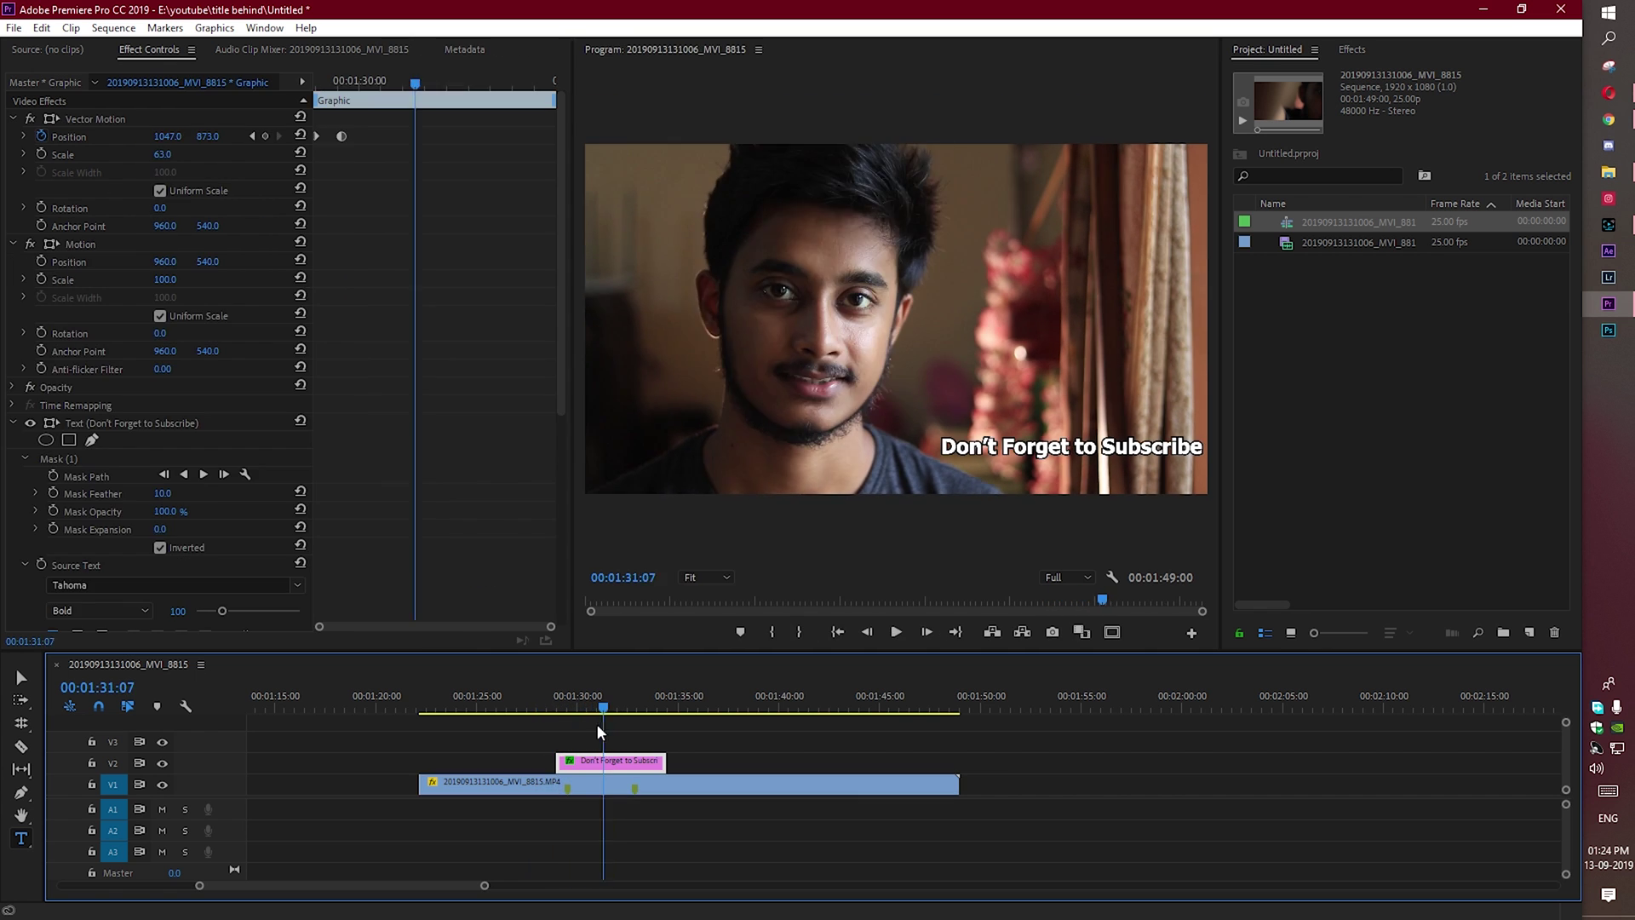
pyautogui.moveTo(596, 723); pyautogui.dragTo(551, 727)
pyautogui.press('space')
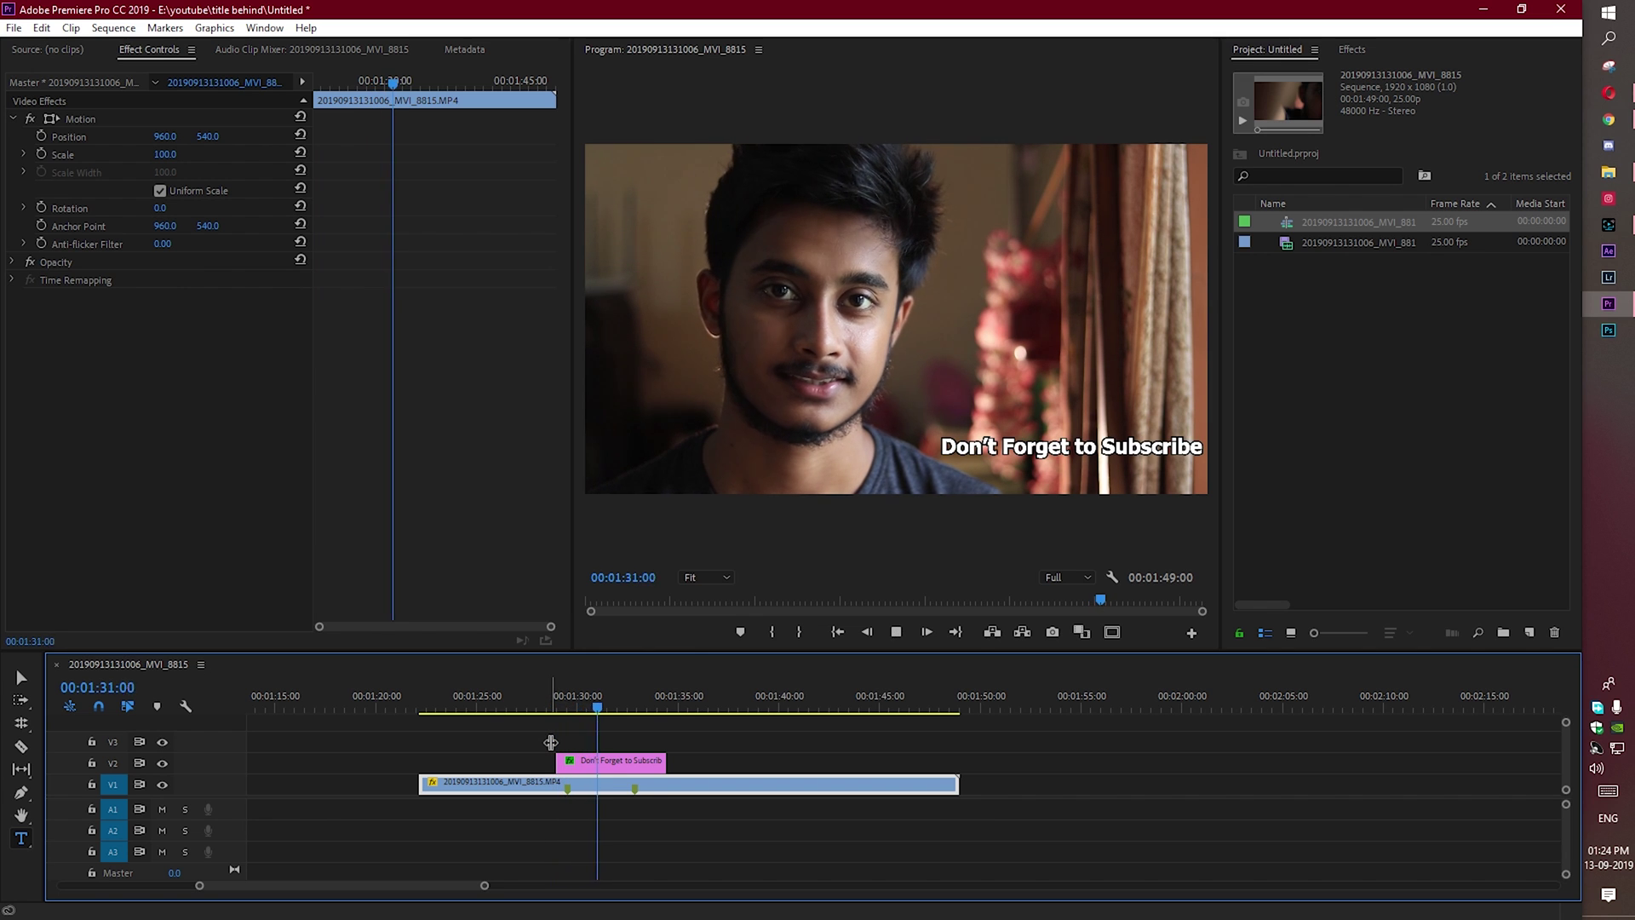
pyautogui.click(971, 435)
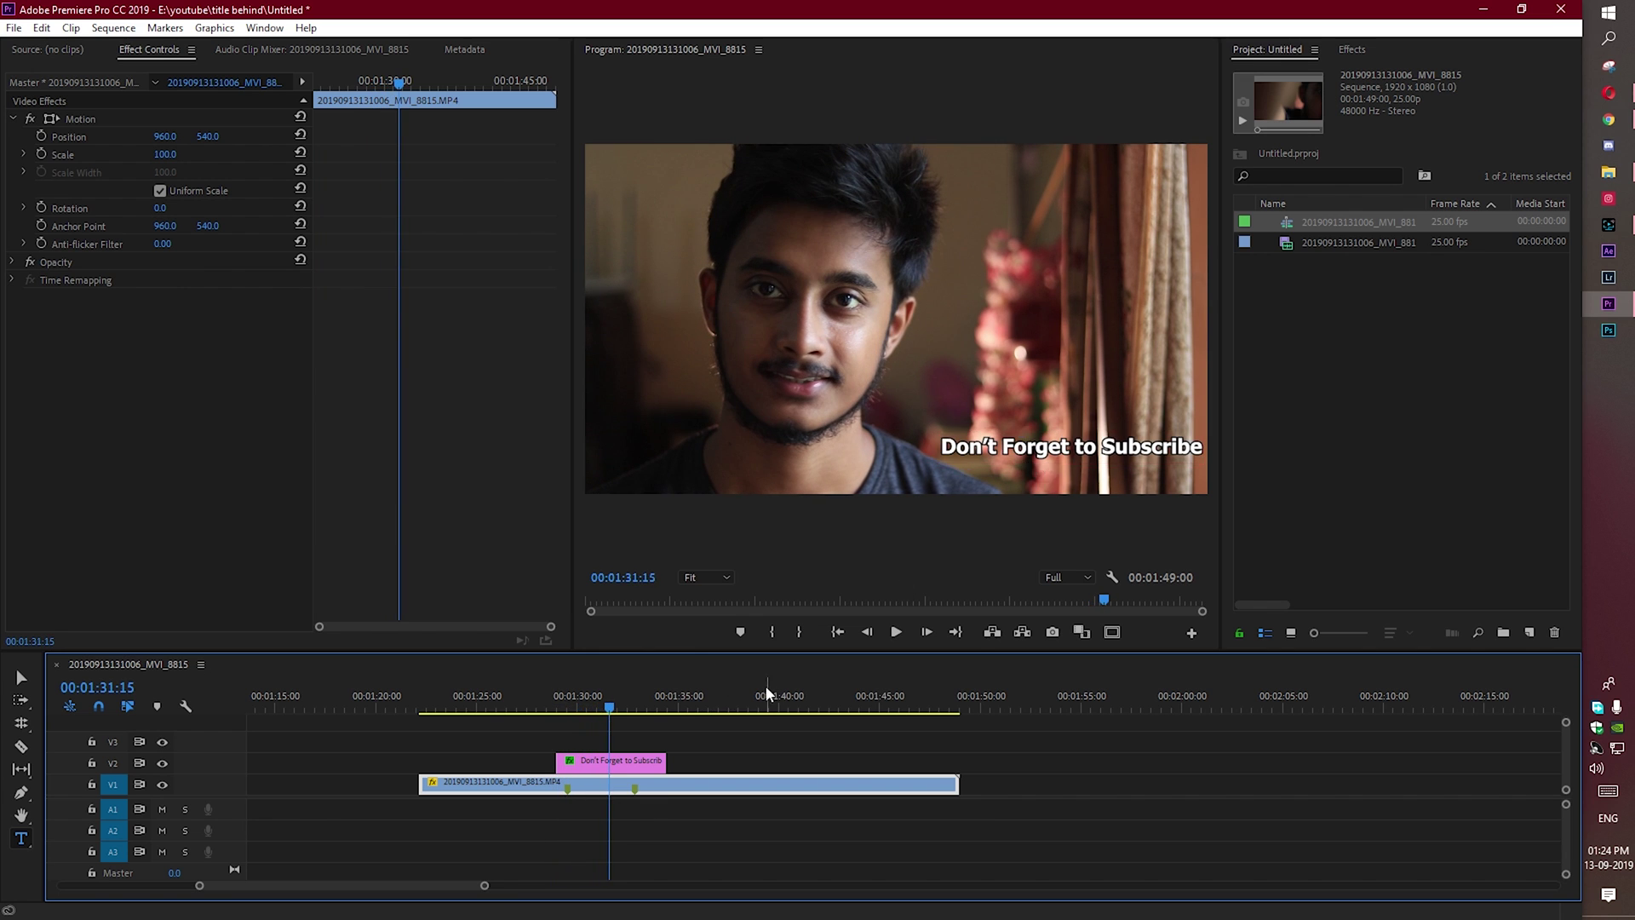
pyautogui.press('space')
# Step: Keyframe Position at 00:01:32:22, set X to 87 at 00:01:33:06, and preview the slide
pyautogui.click(632, 764)
pyautogui.click(265, 136)
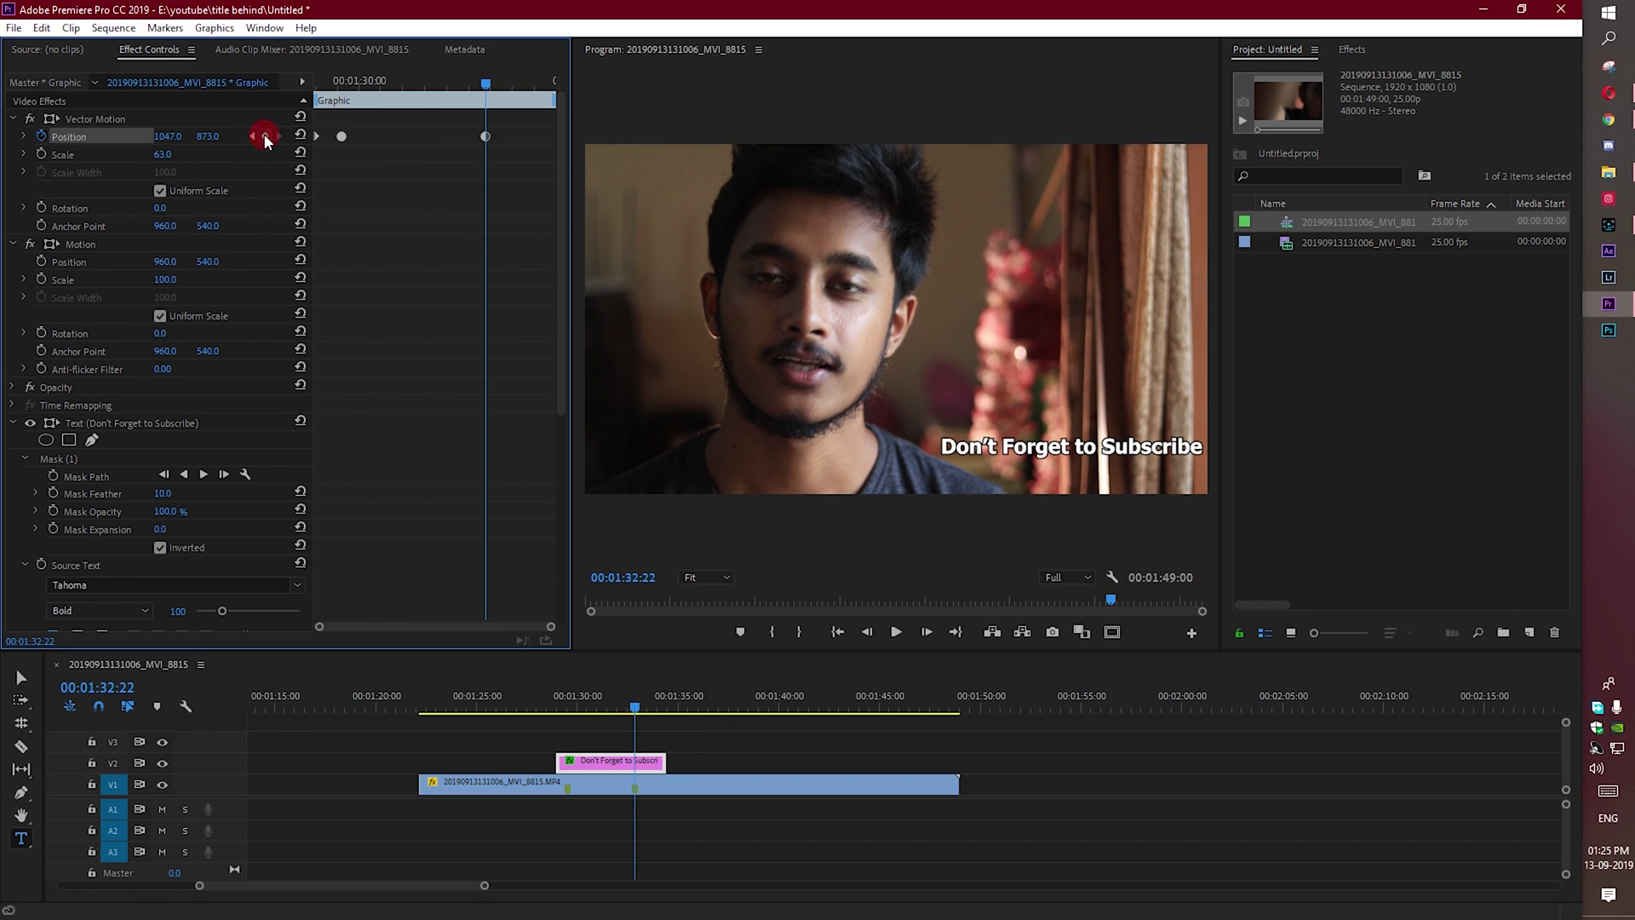
pyautogui.moveTo(619, 582); pyautogui.dragTo(635, 582)
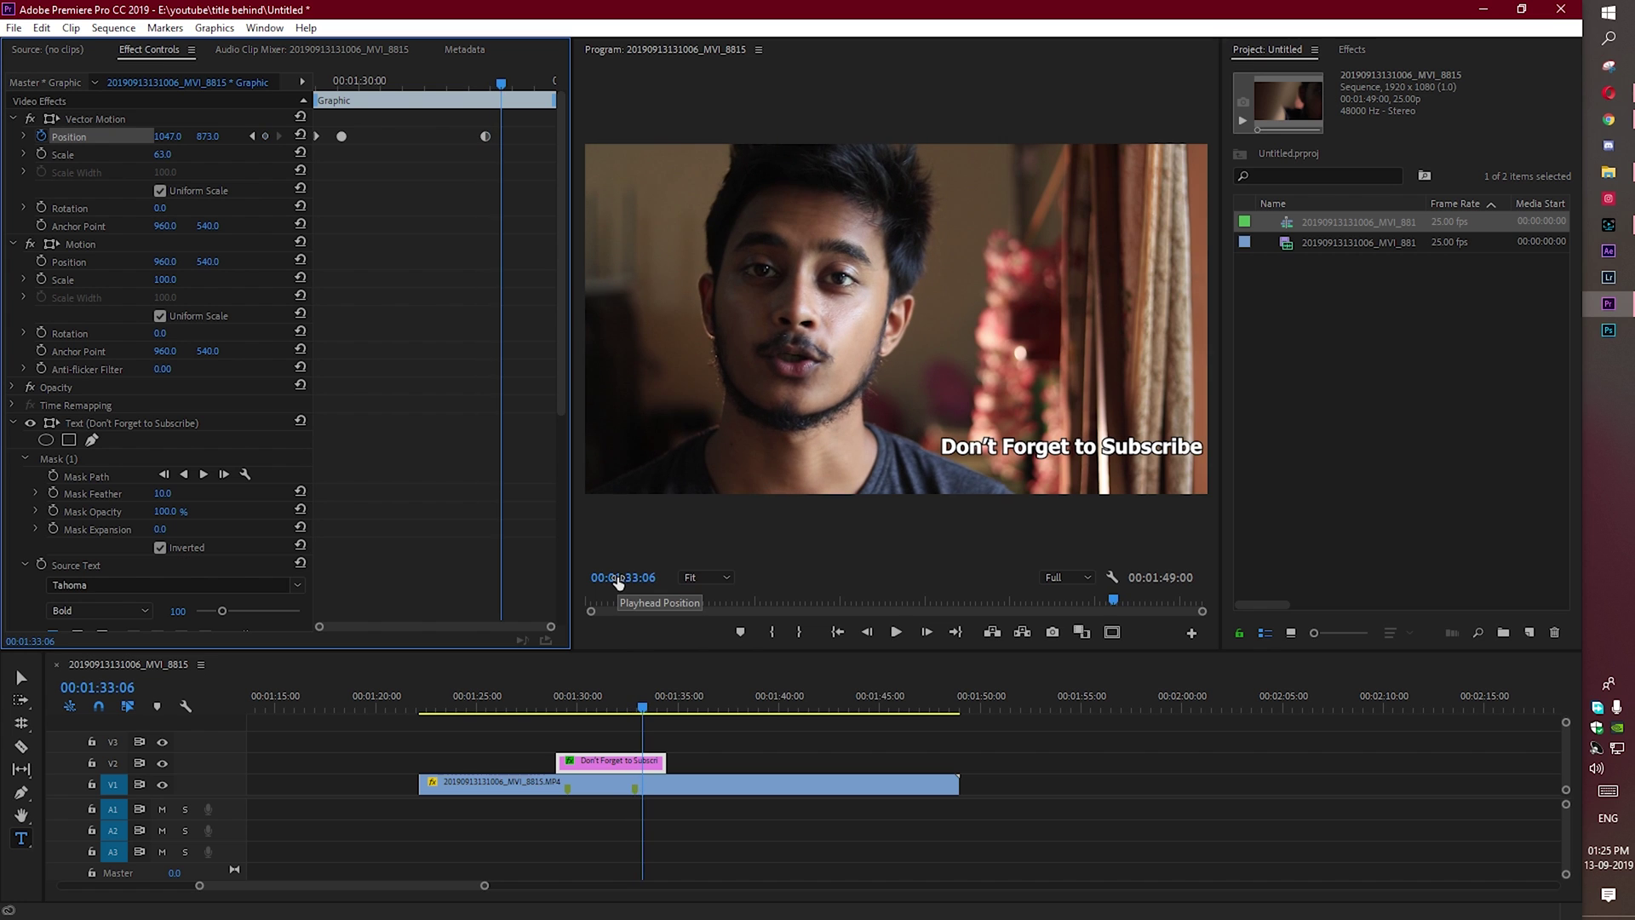
pyautogui.moveTo(167, 136); pyautogui.dragTo(51, 137)
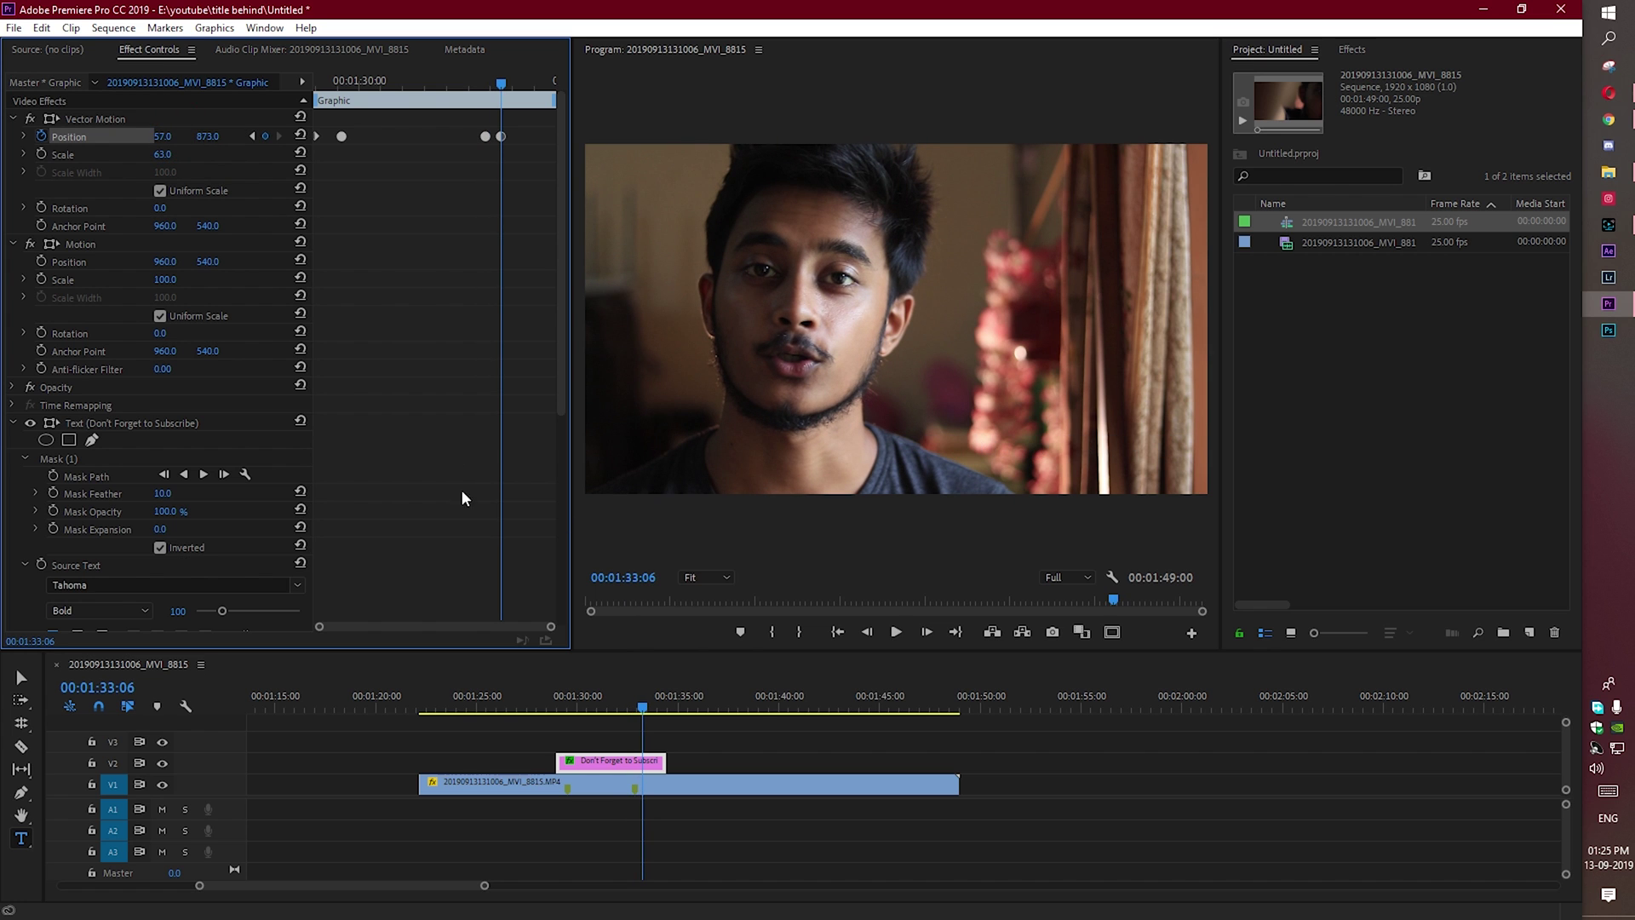
pyautogui.click(541, 705)
pyautogui.press('space')
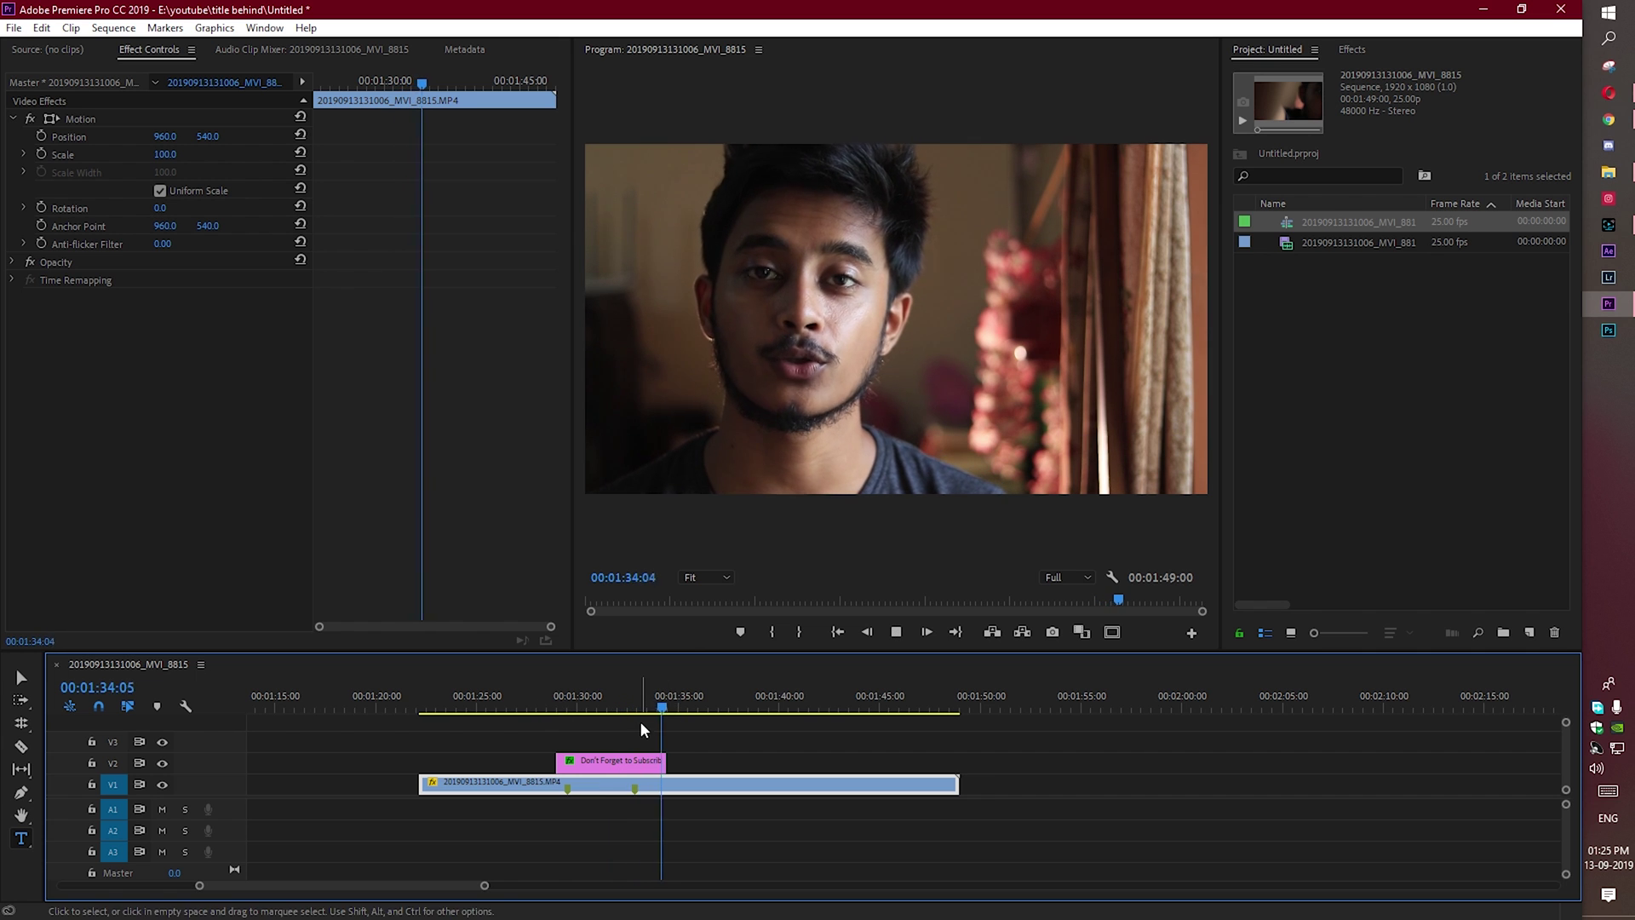
pyautogui.moveTo(640, 715); pyautogui.dragTo(559, 742)
pyautogui.press('j')
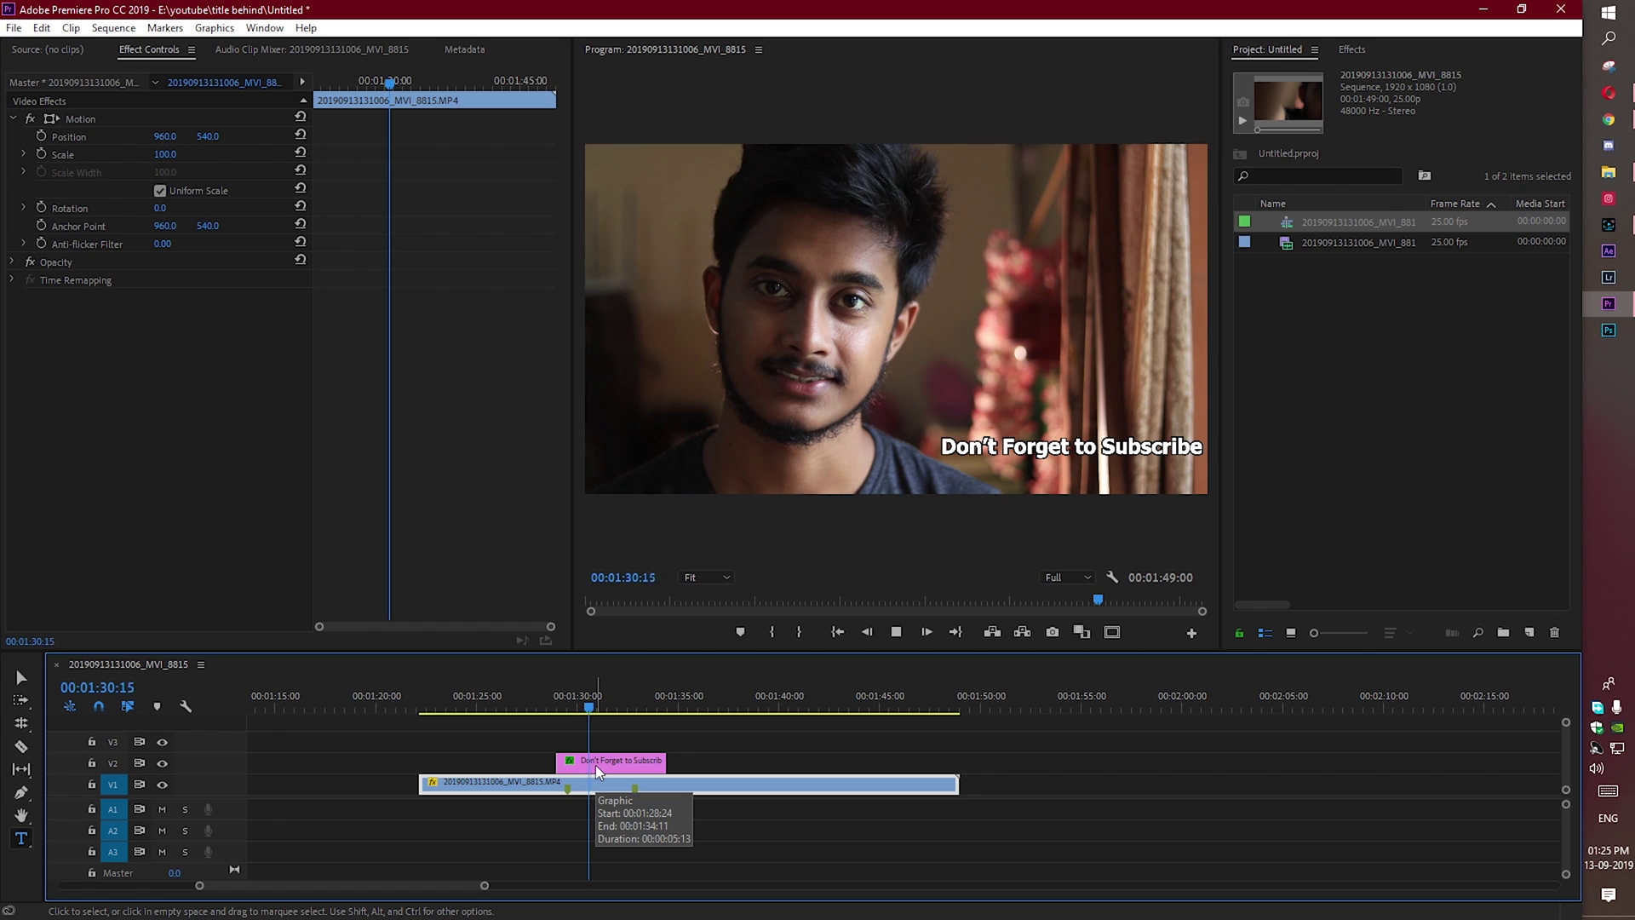
# Step: Add Position keyframes at 00:01:31:22 and 00:01:32:15, moving X to -138, and select them
pyautogui.press('k')
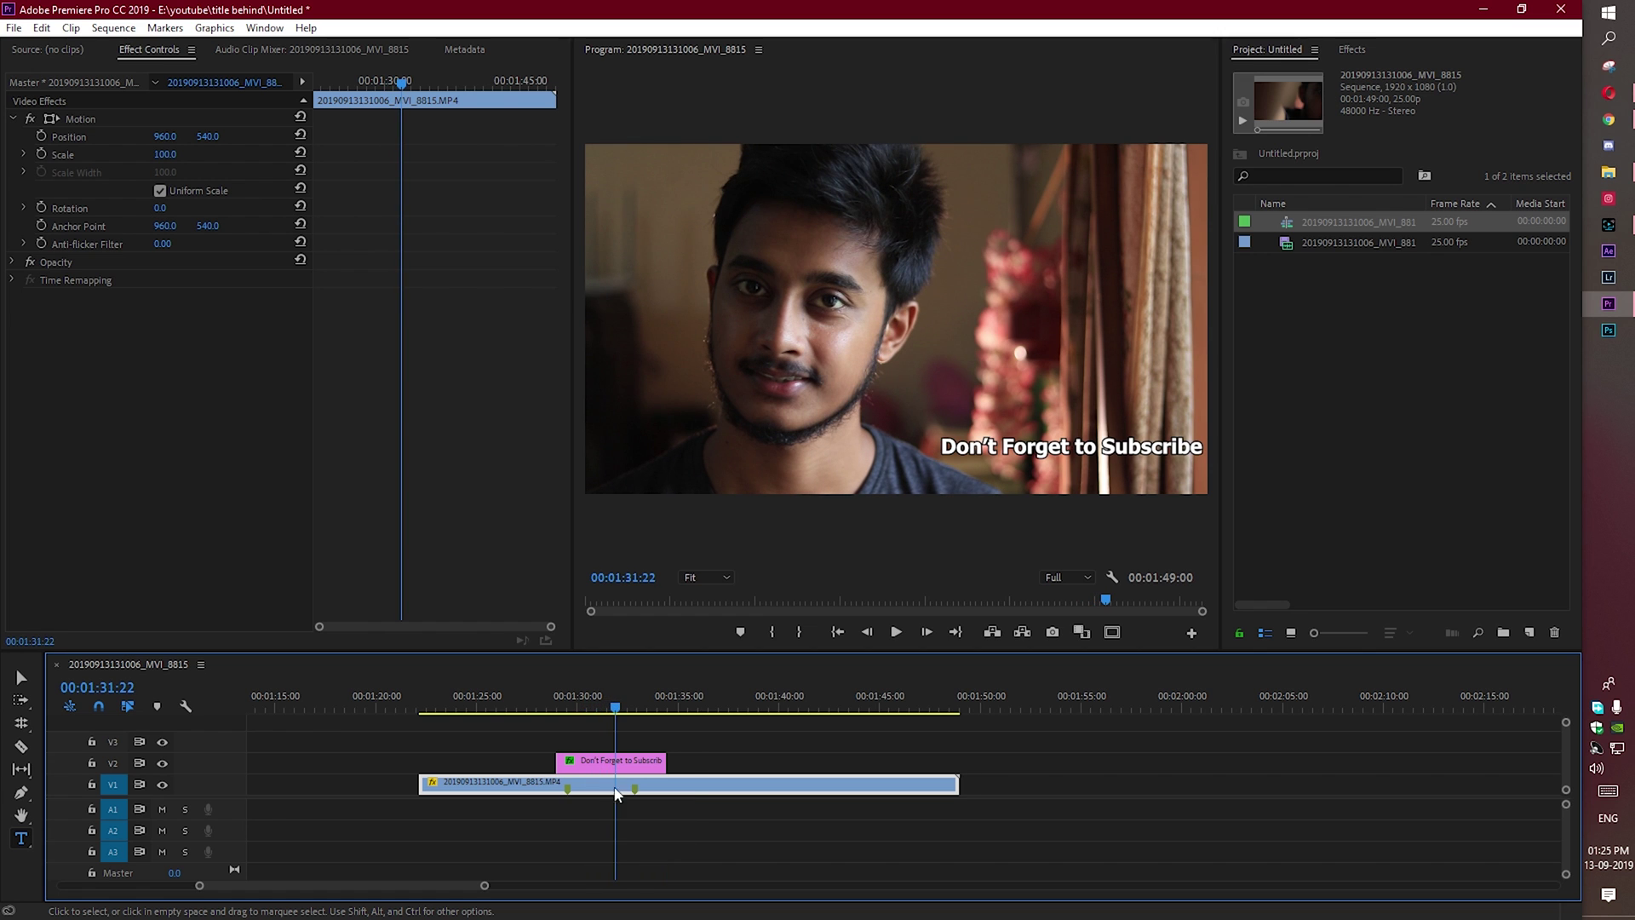
pyautogui.click(616, 762)
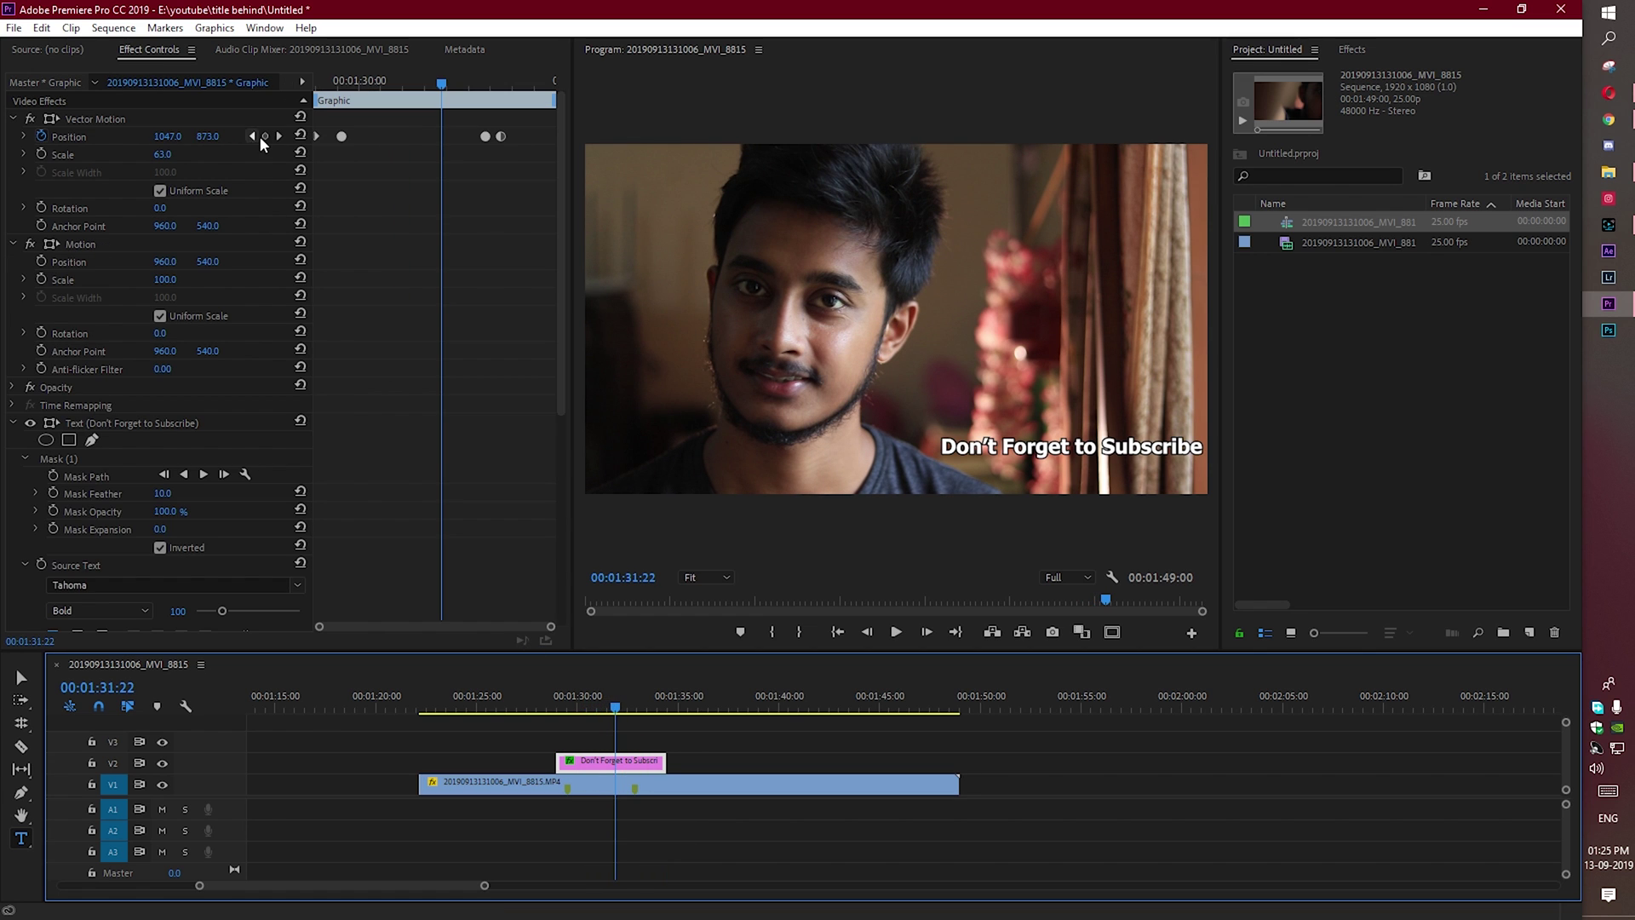
pyautogui.click(264, 136)
pyautogui.press('space')
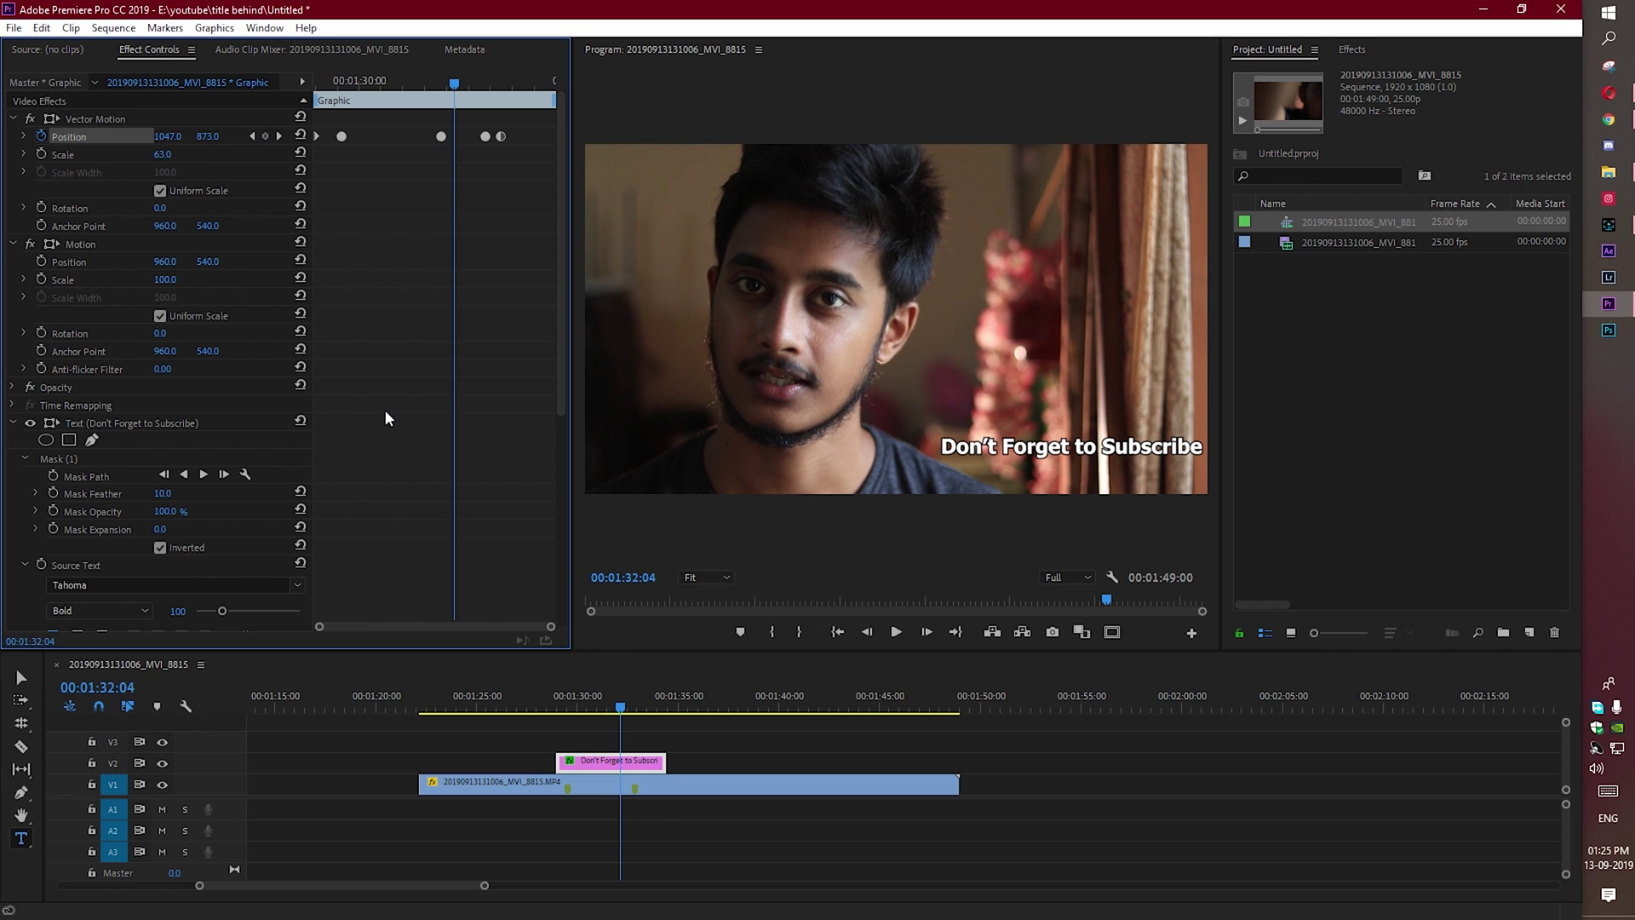
pyautogui.press('space')
pyautogui.moveTo(166, 137); pyautogui.dragTo(51, 137)
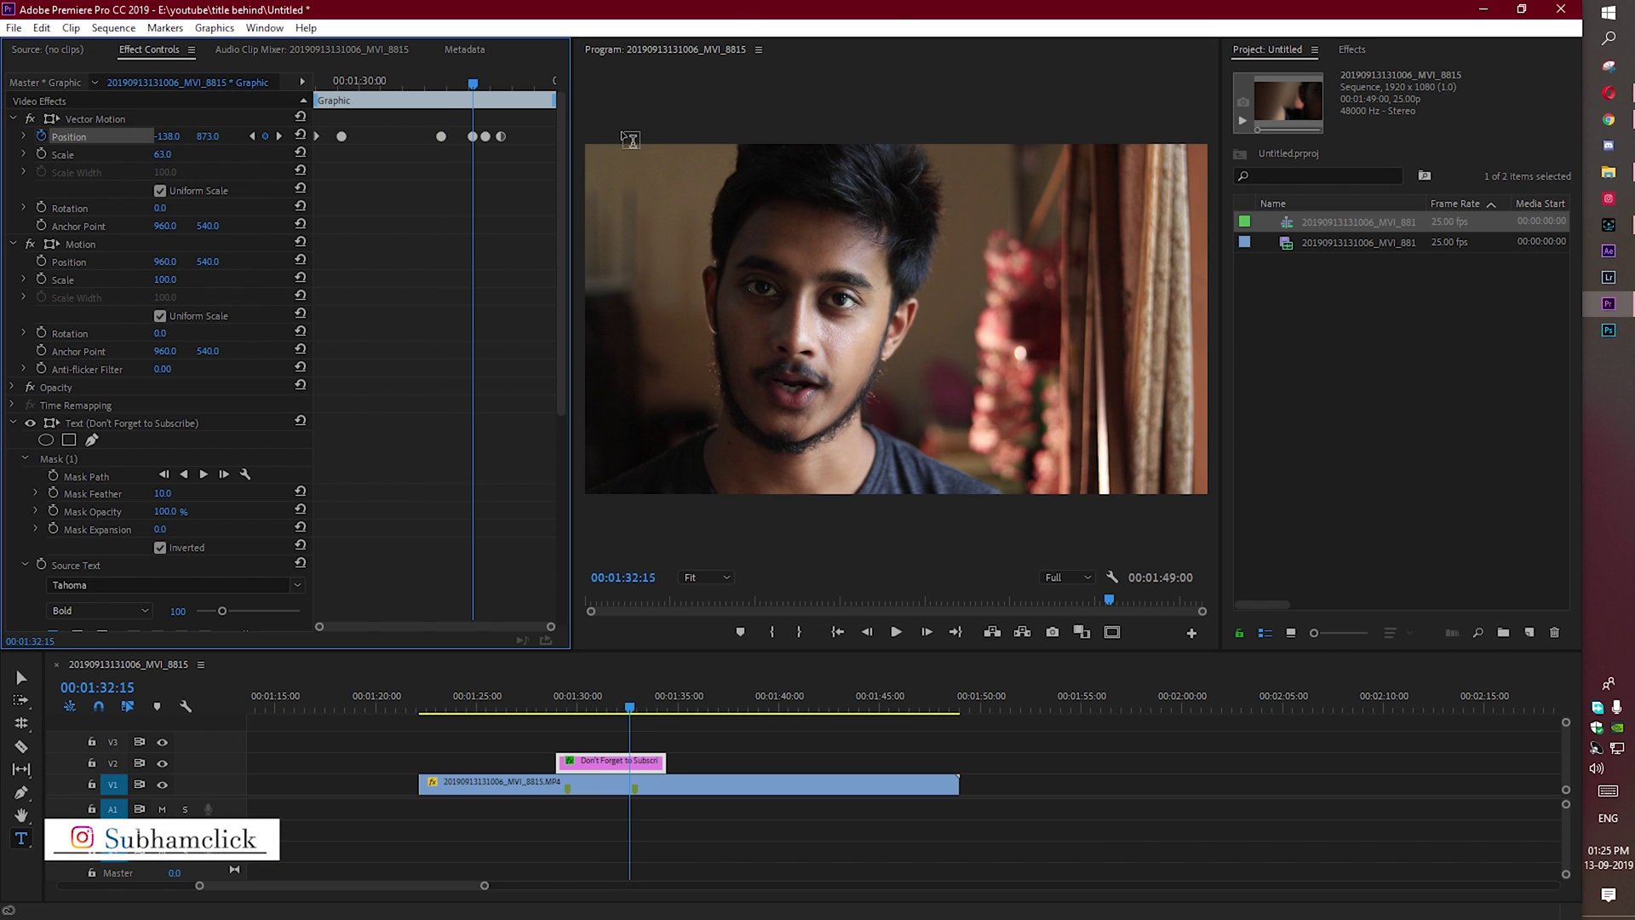
pyautogui.moveTo(551, 96); pyautogui.dragTo(480, 172)
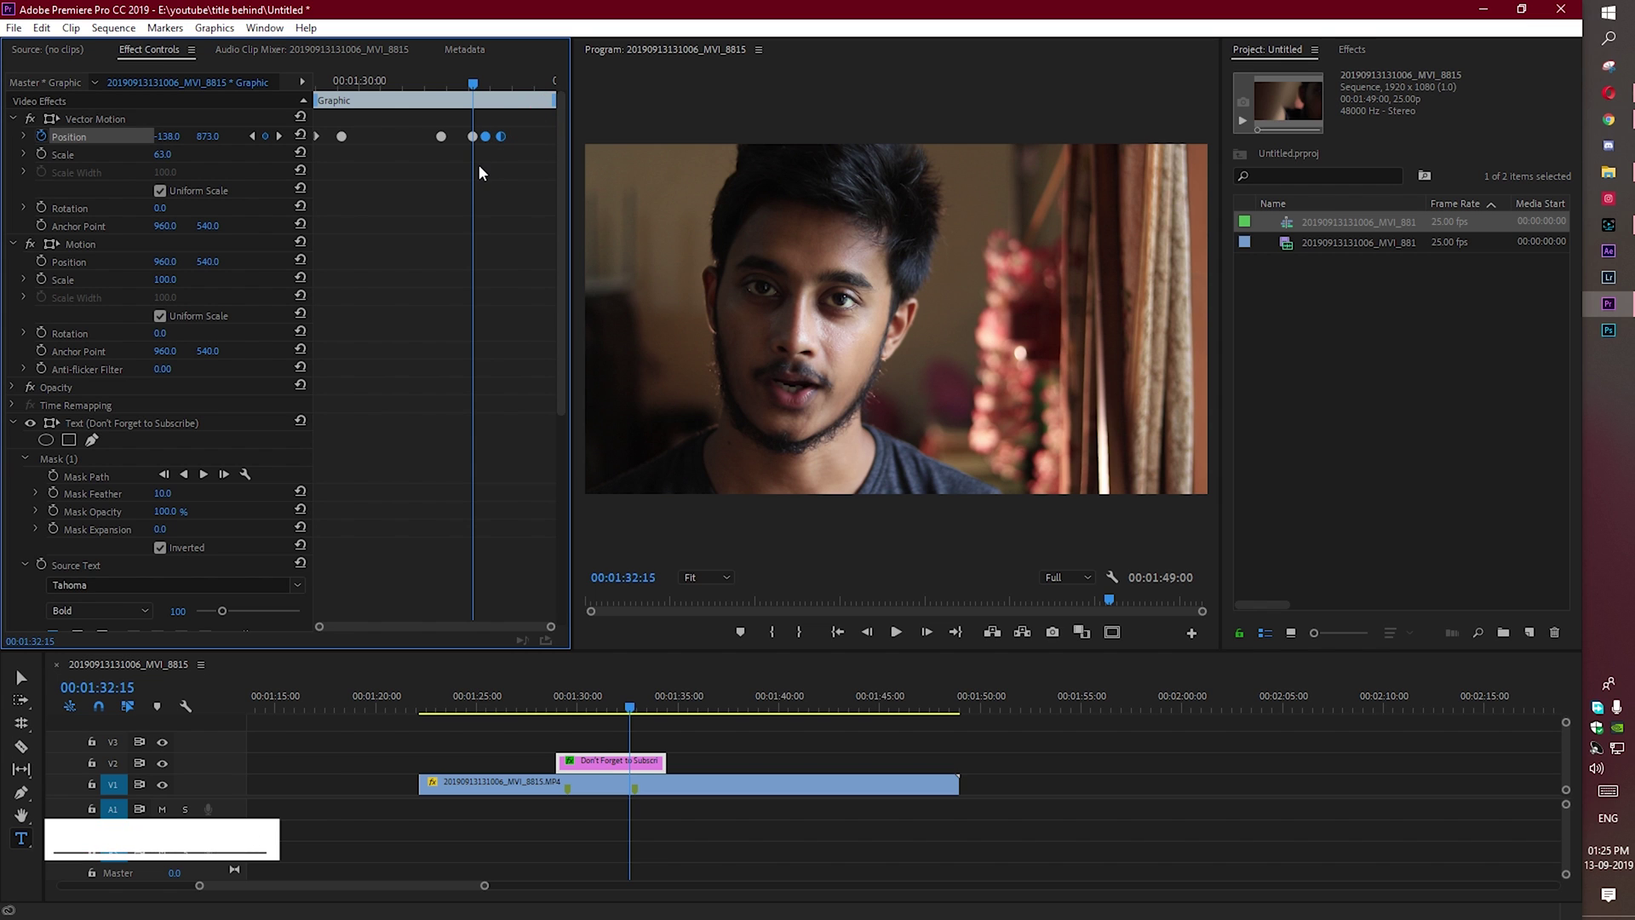
pyautogui.click(545, 704)
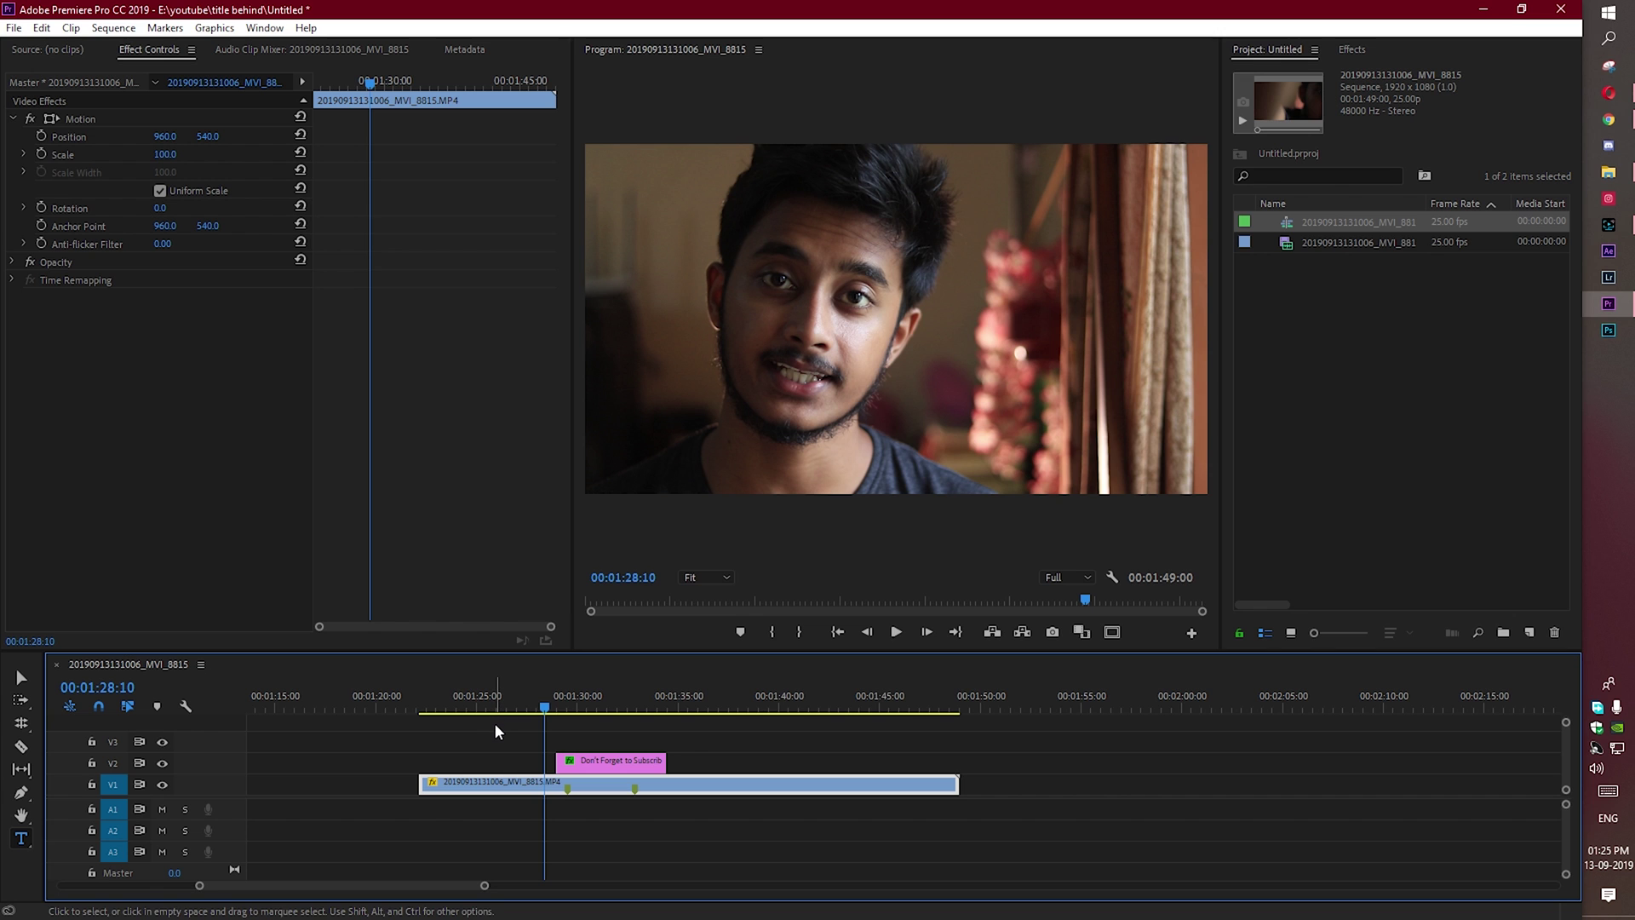
pyautogui.press('space')
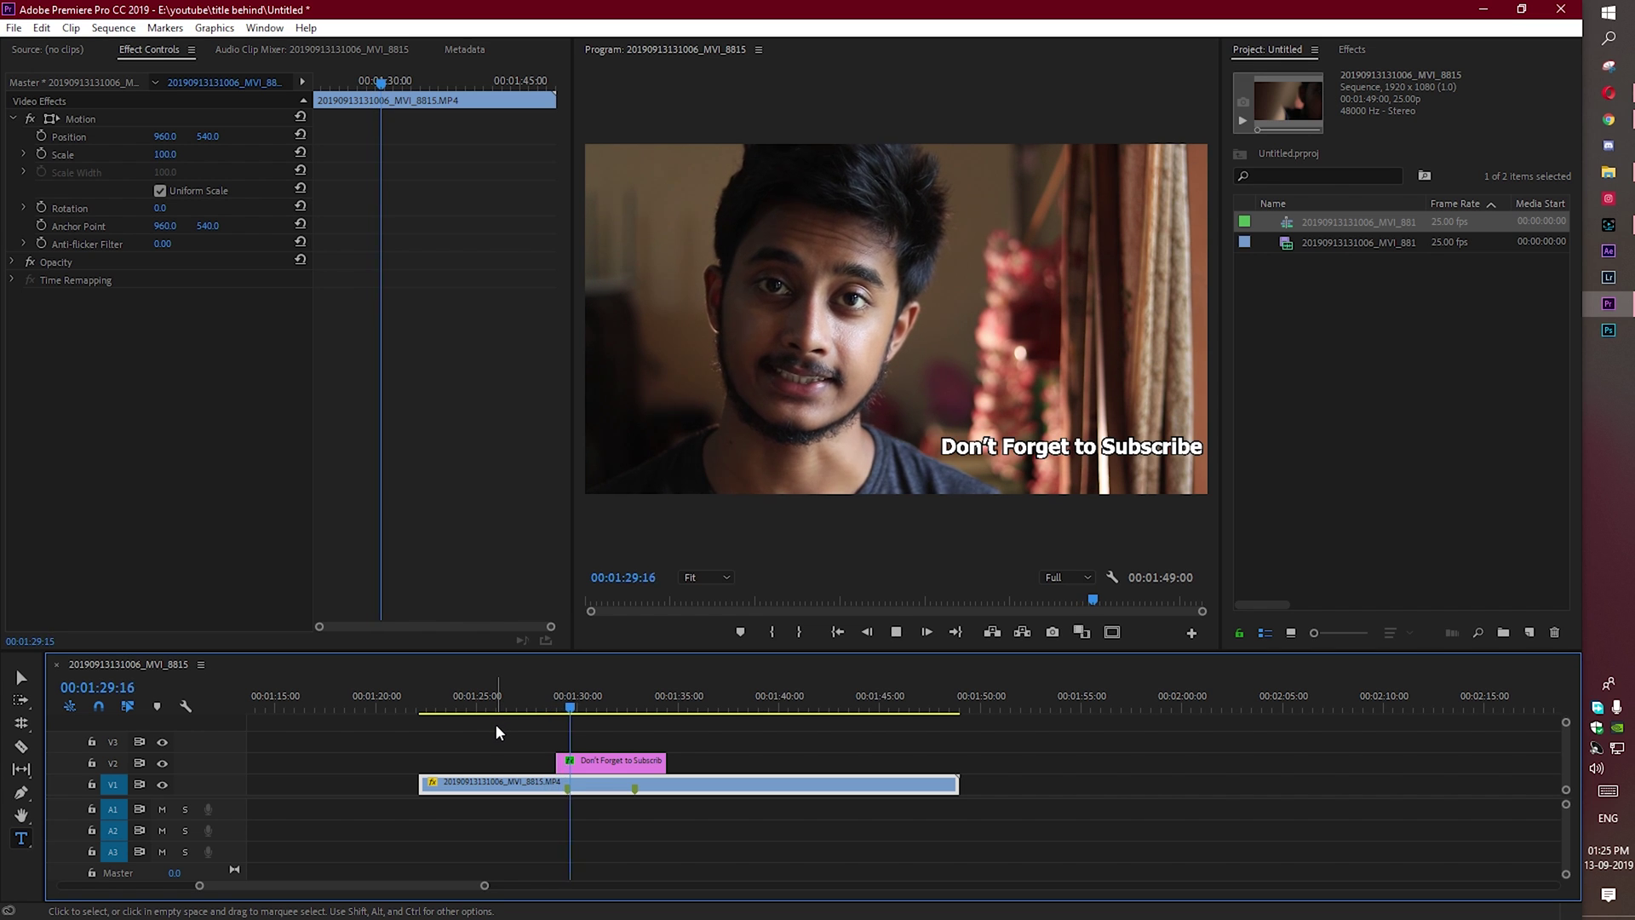